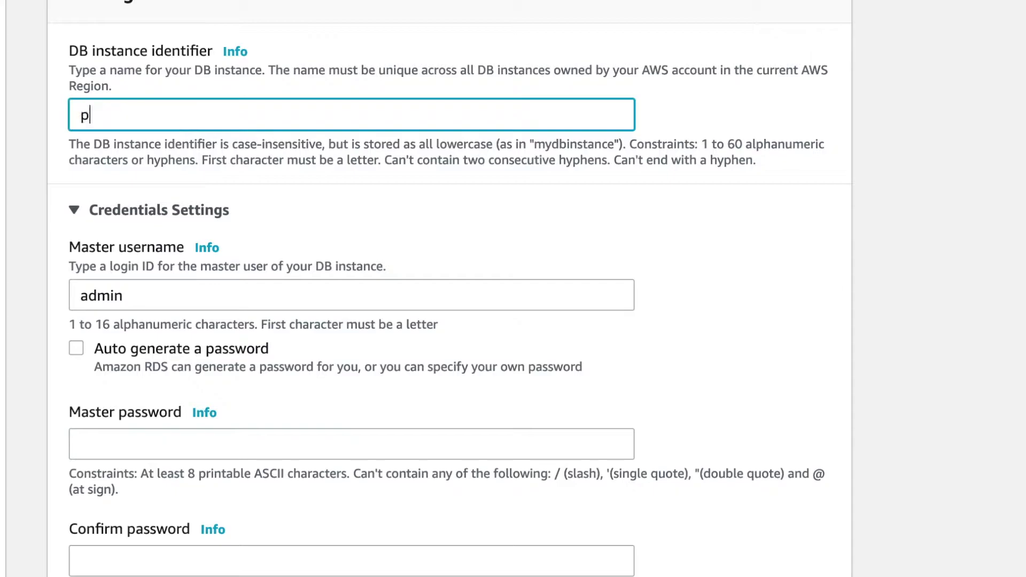
Name the DB instance pokemondb, set and confirm the master password, and submit creation.
type("db")
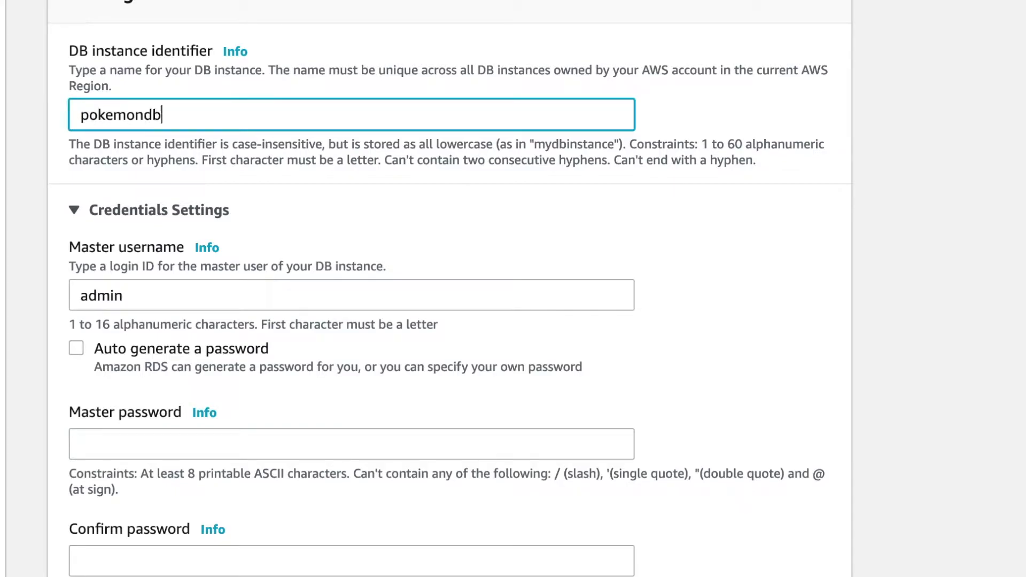
left_click(114, 449)
type("password")
scroll(122, 444, "down", 3)
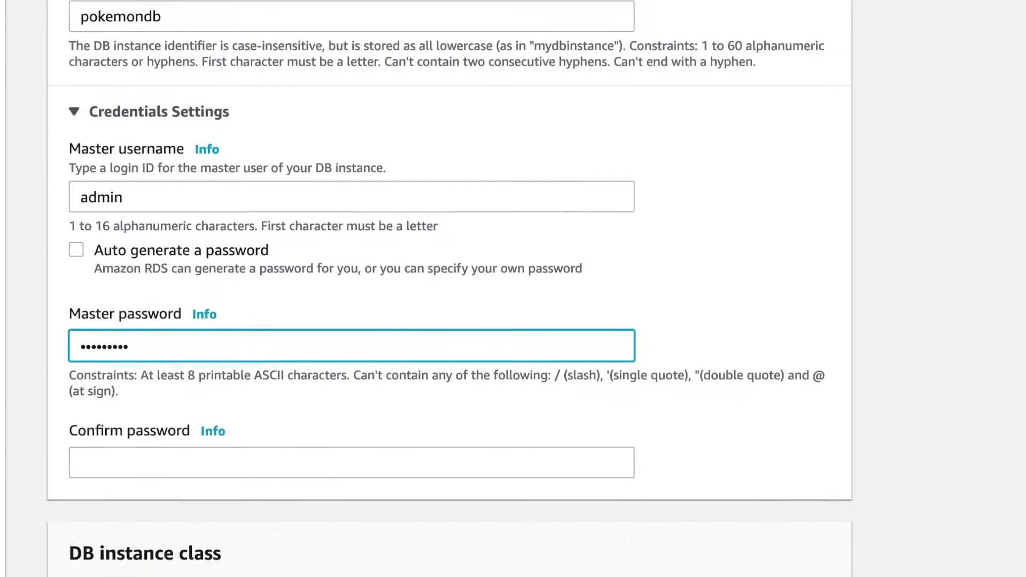
left_click(142, 417)
type("p")
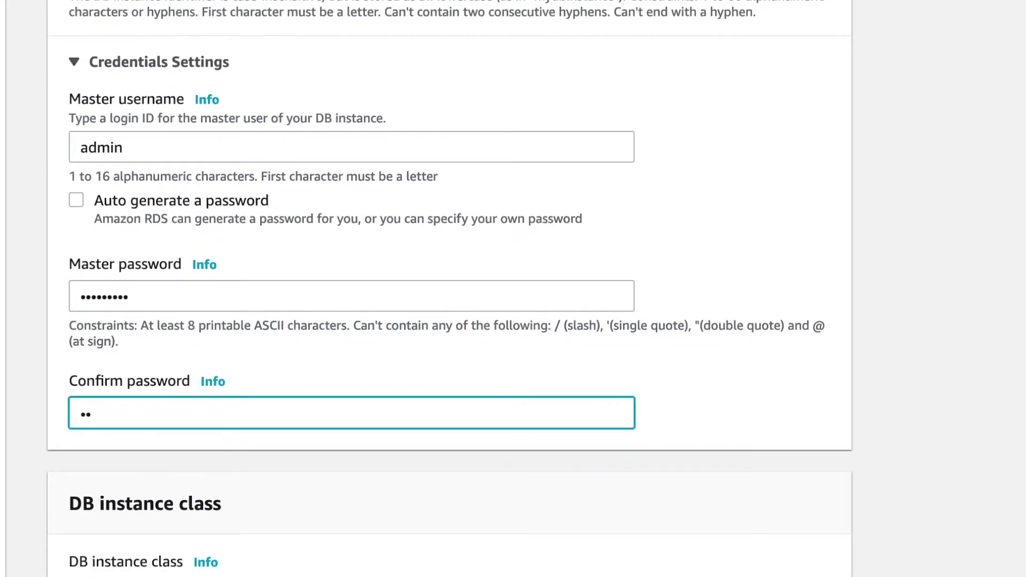
scroll(377, 358, "down", 15)
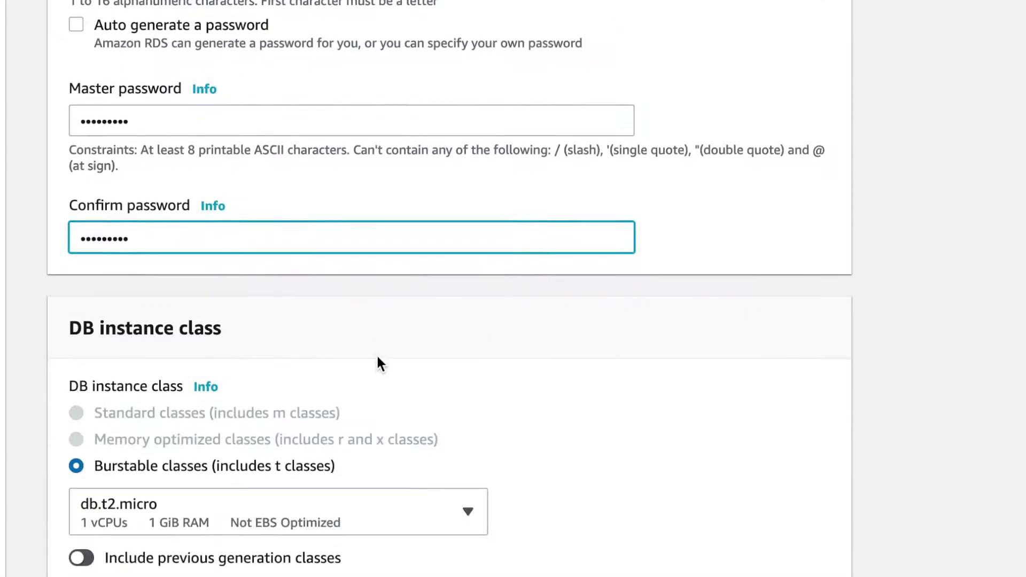
scroll(378, 362, "down", 20)
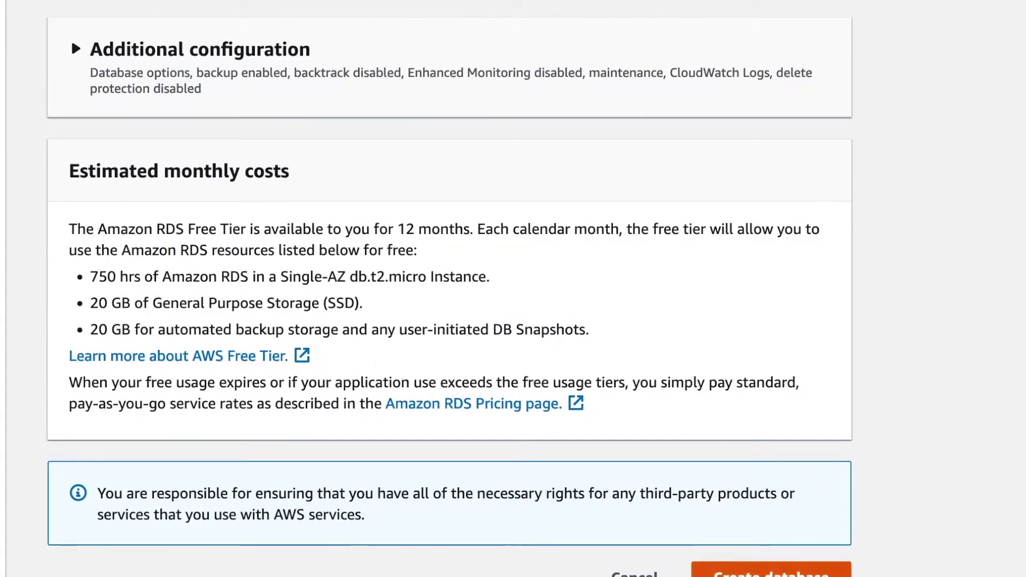
left_click(700, 572)
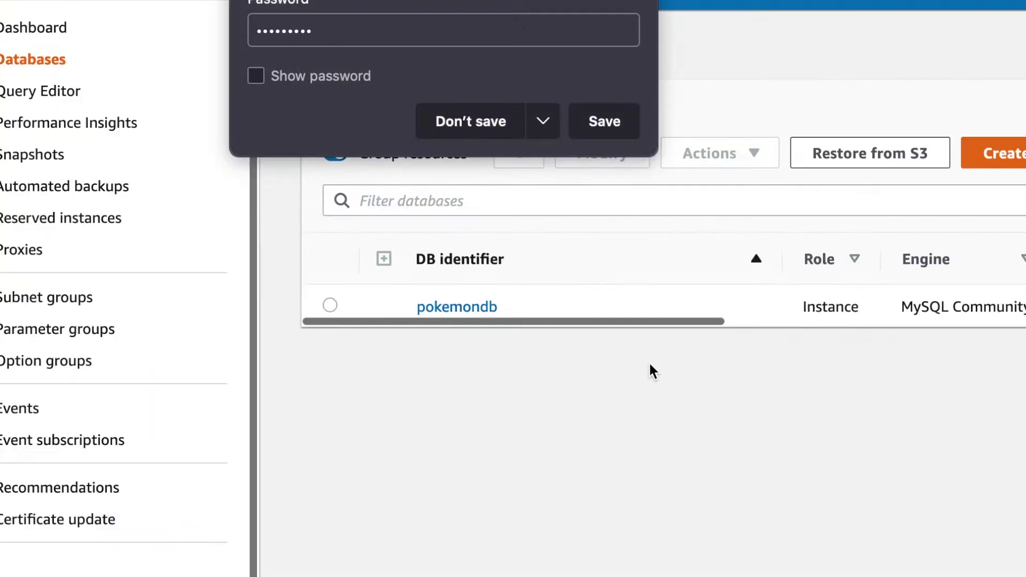
Decline the browser's offer to save the password and review the pokemondb entry in Databases.
left_click(496, 118)
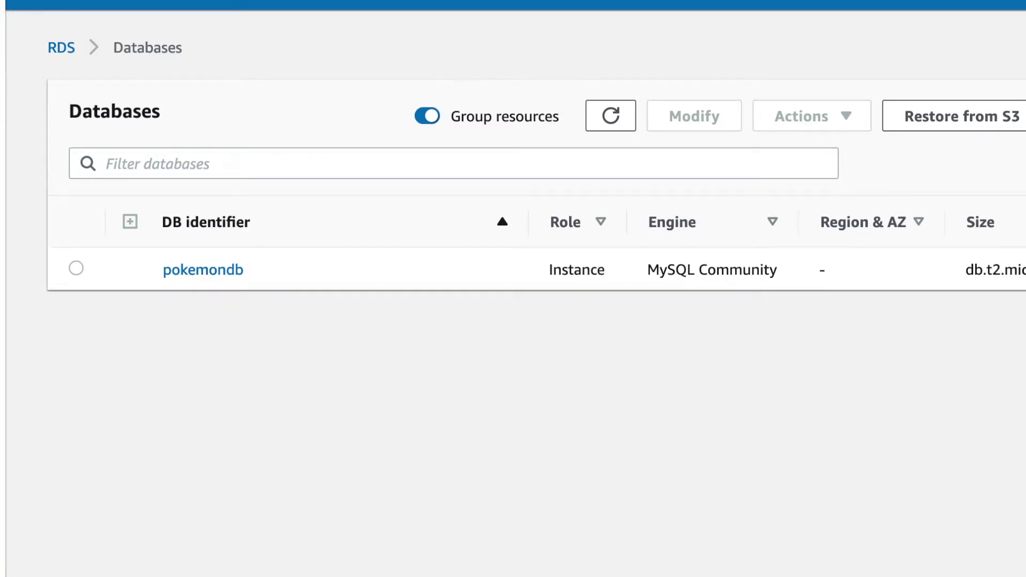
left_click(73, 11)
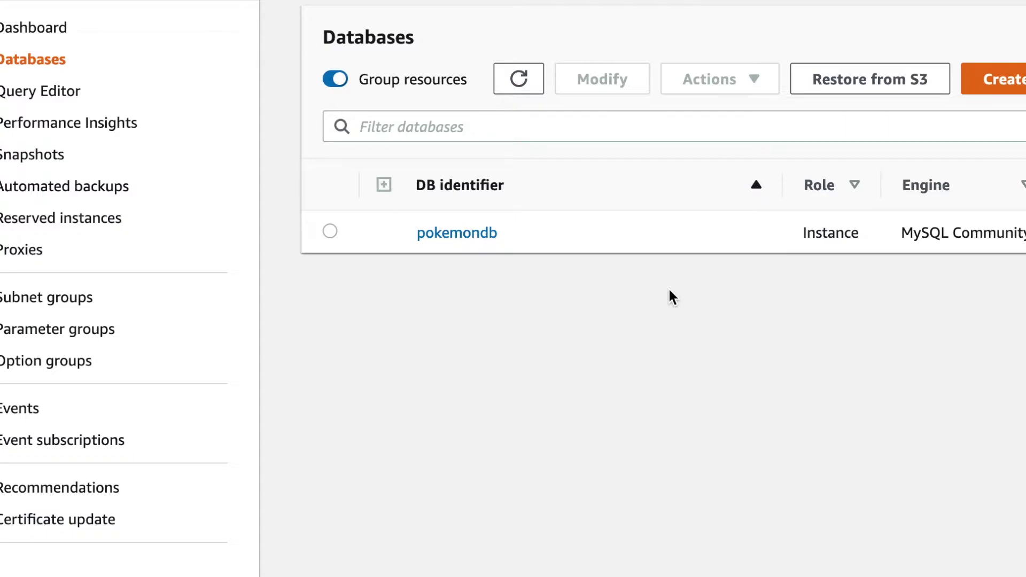
scroll(51, 377, "down", 2)
scroll(50, 377, "up", 3)
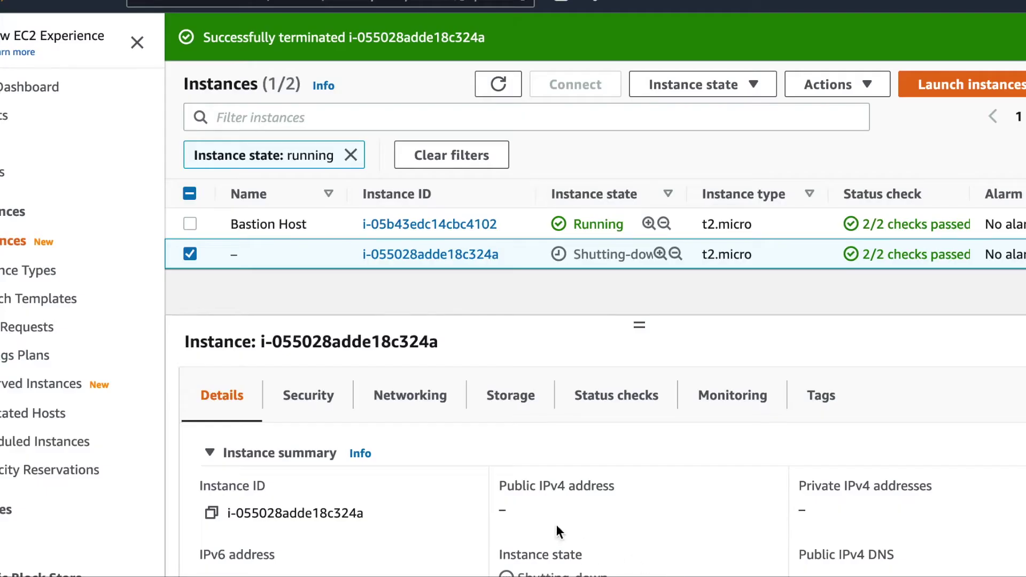
Start a new EC2 instance launch using the Amazon Linux 2 AMI with t2.micro.
left_click(935, 95)
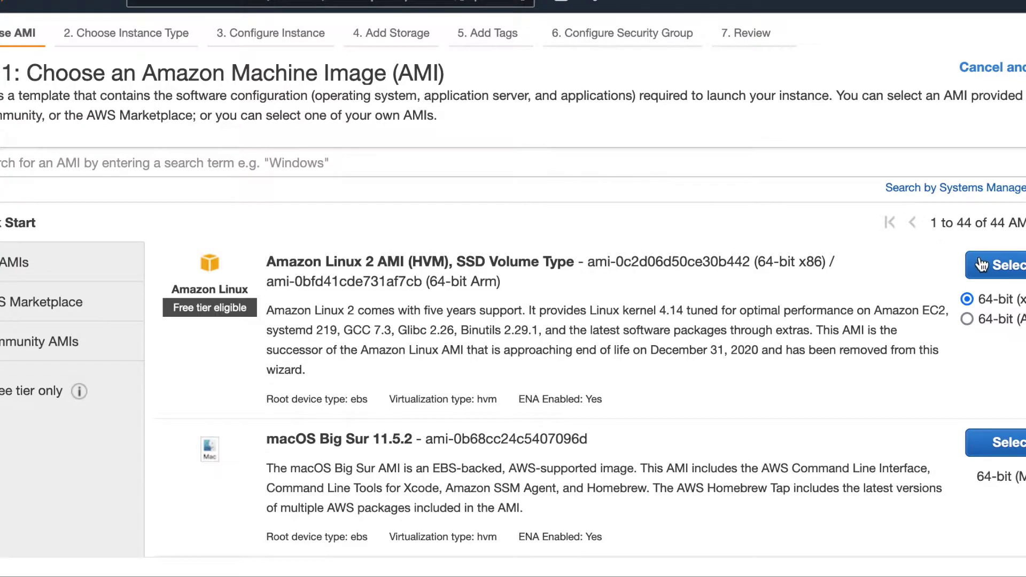
left_click(986, 265)
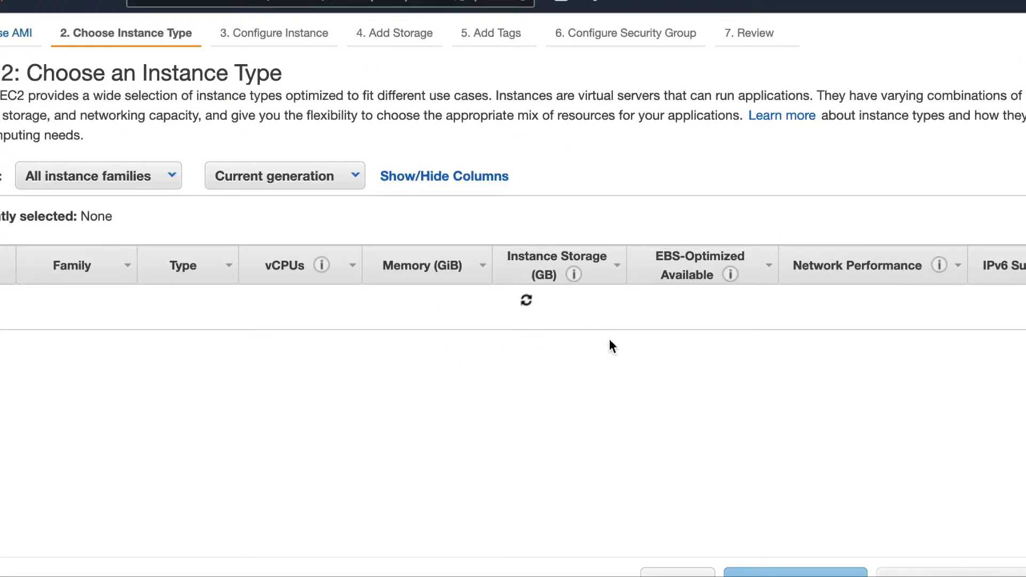
scroll(775, 395, "down", 3)
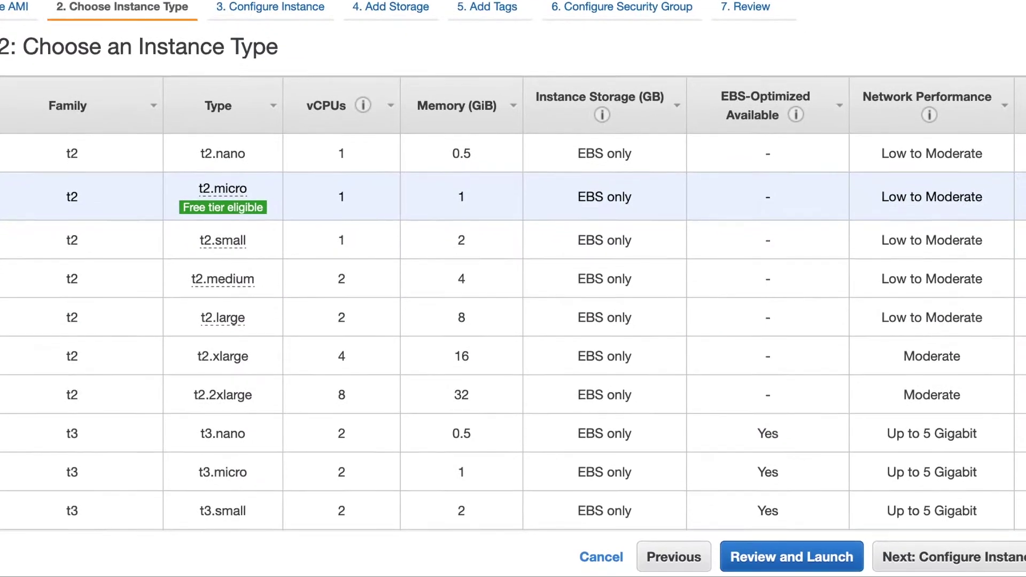
Paste the Water Pokemon web-server setup script into the instance's User data.
left_click(945, 554)
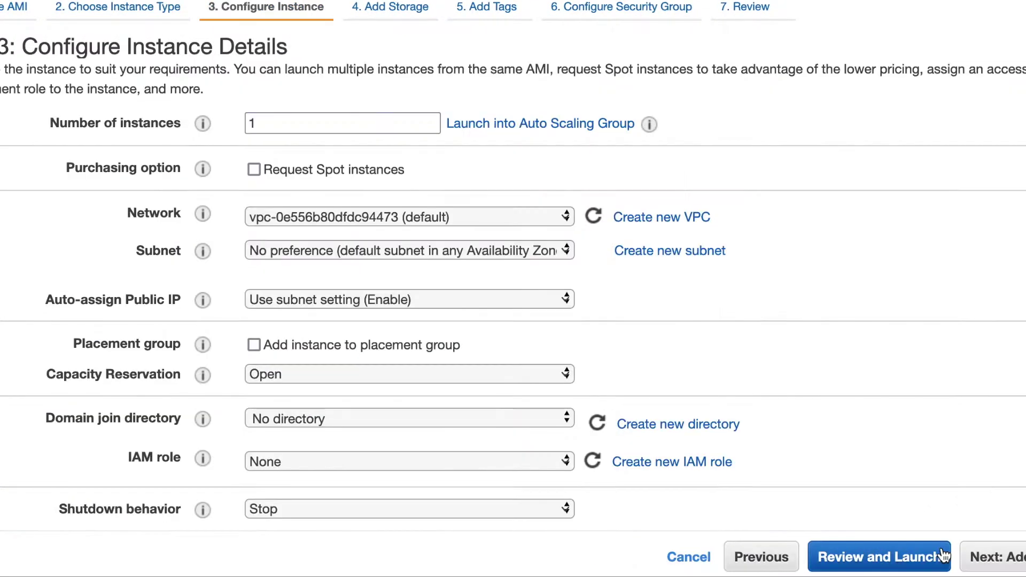
scroll(787, 306, "down", 10)
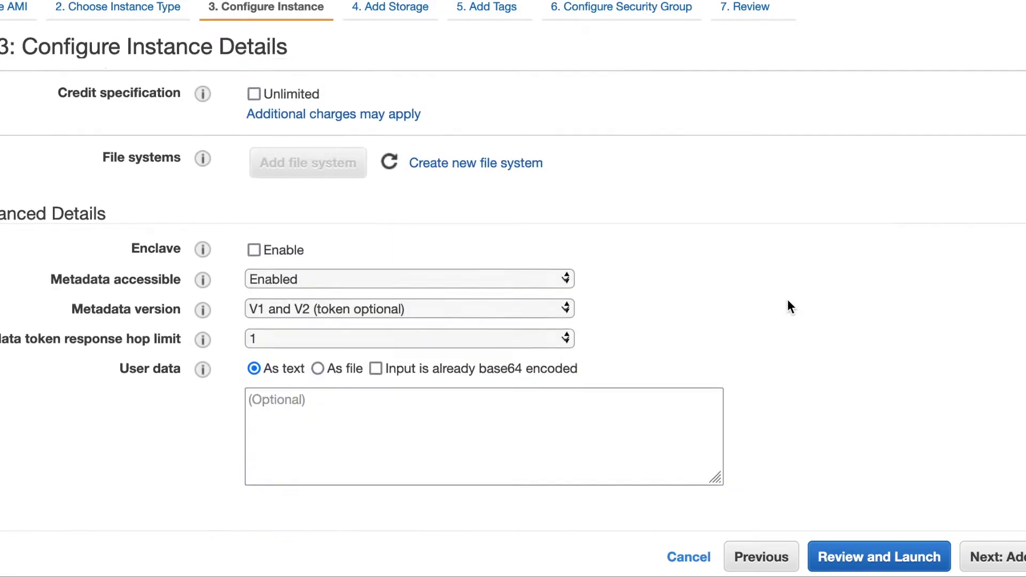
left_click(307, 445)
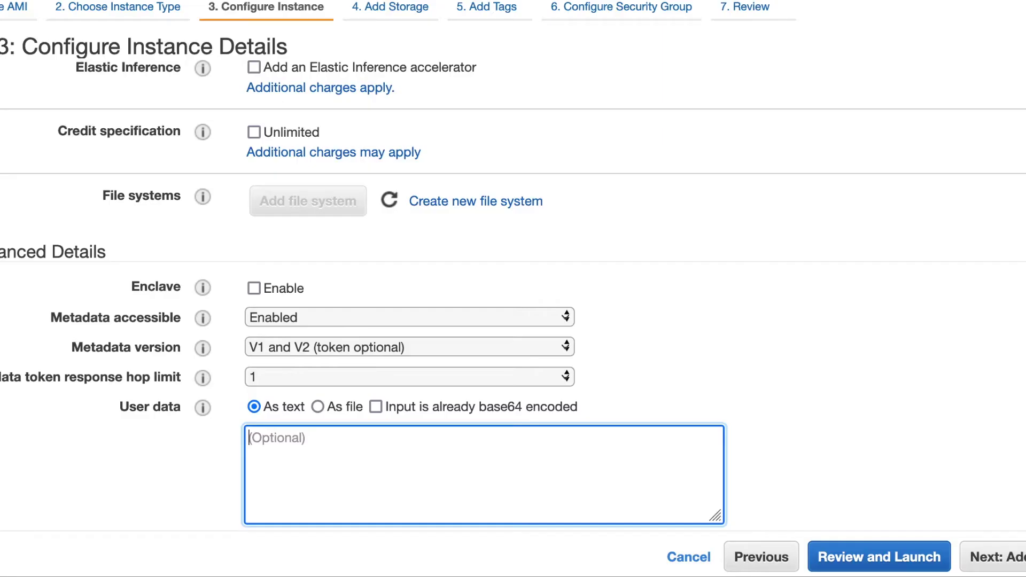
key("ctrl+v")
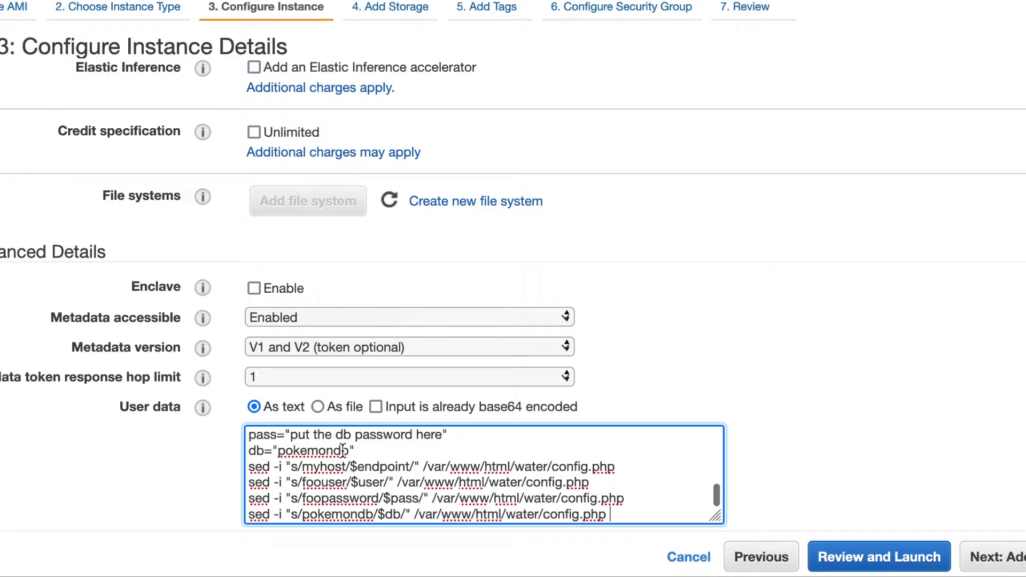
Clear the endpoint placeholder value in the user data script.
scroll(342, 452, "up", 5)
scroll(343, 452, "up", 4)
scroll(343, 452, "down", 2)
scroll(342, 452, "down", 5)
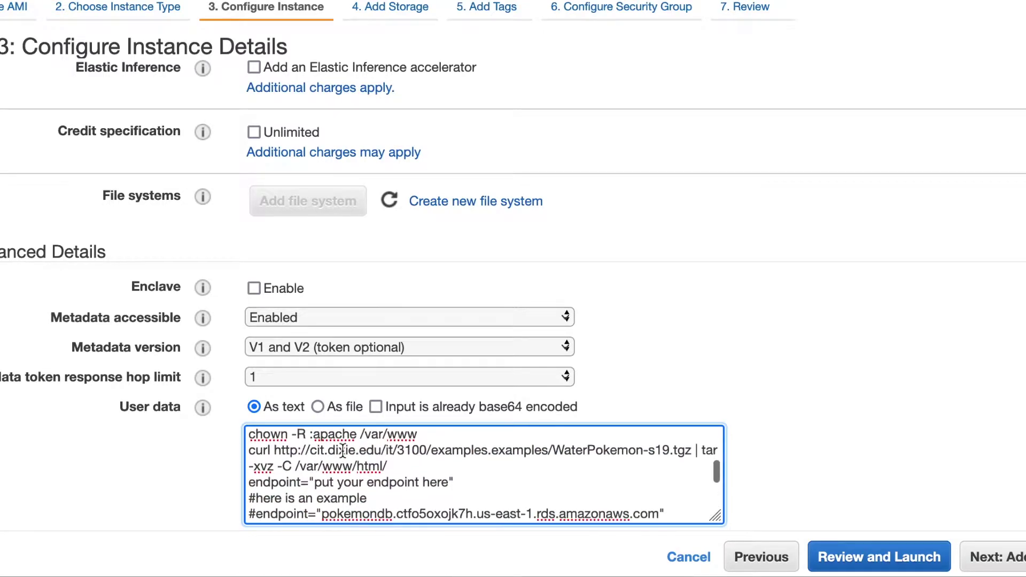
scroll(343, 451, "down", 1)
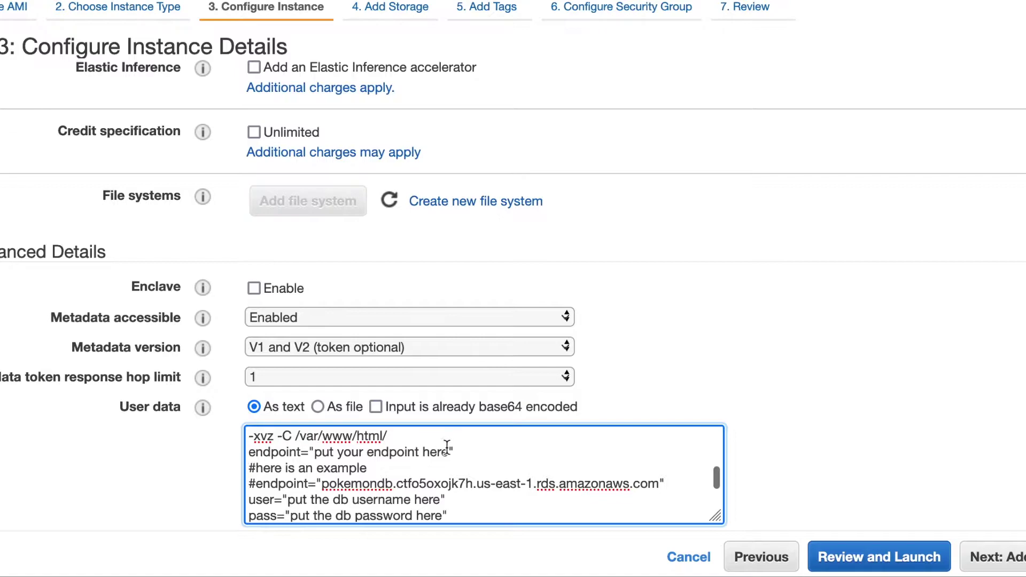
left_click_drag(449, 452, 315, 452)
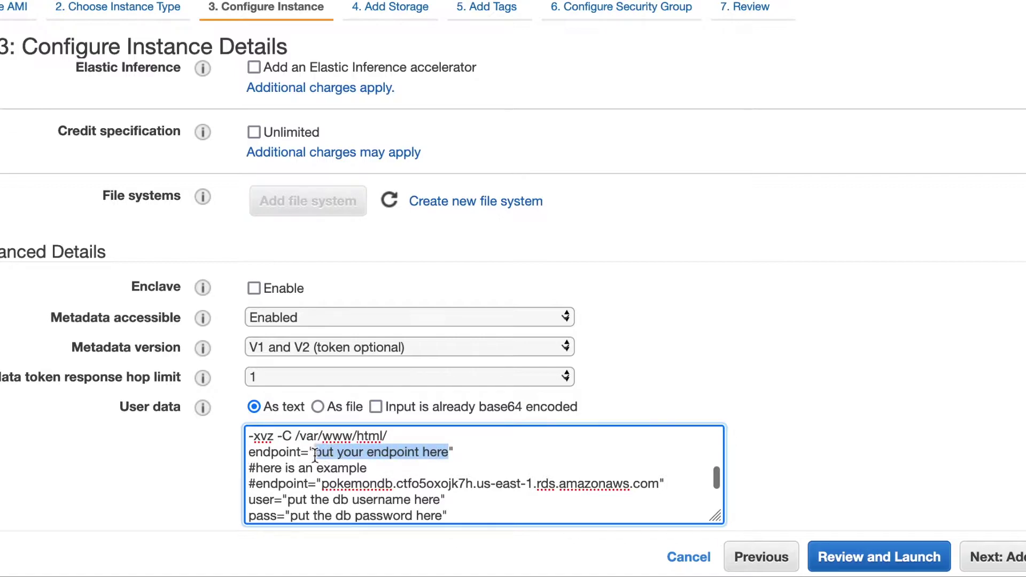
key("BackSpace")
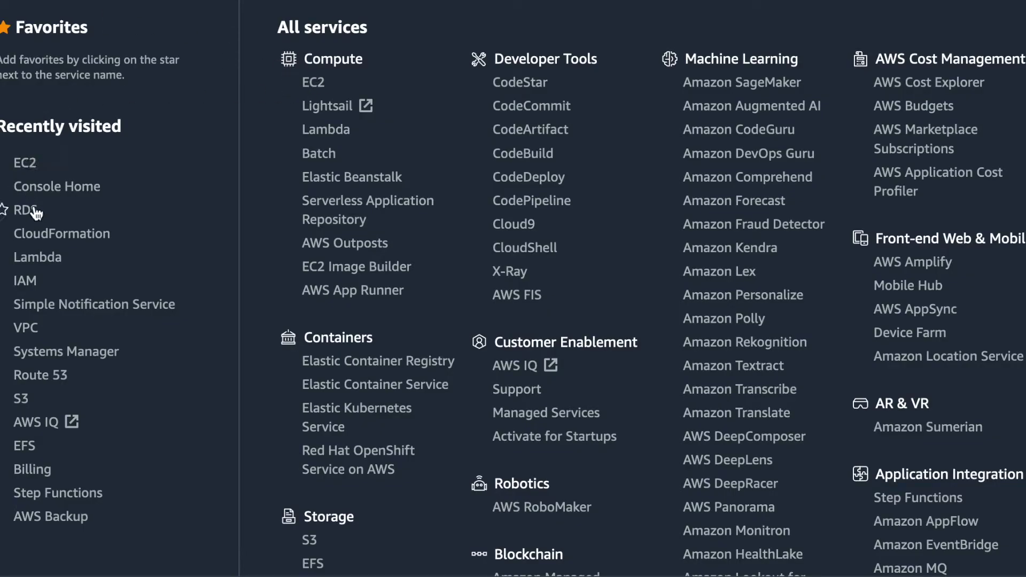
Select the pokemondb endpoint hostname on its RDS database details page.
left_click(35, 213)
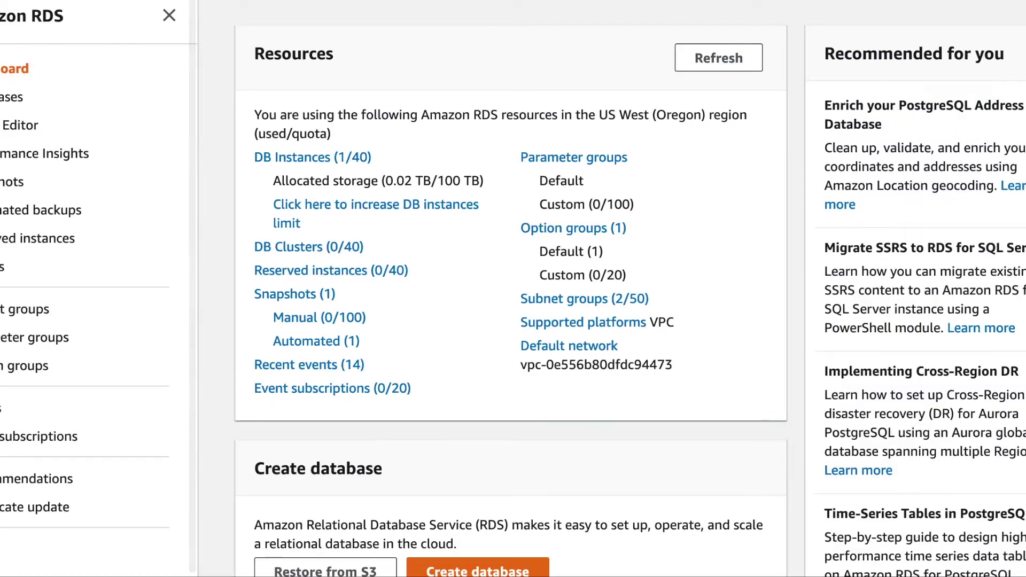
left_click(309, 158)
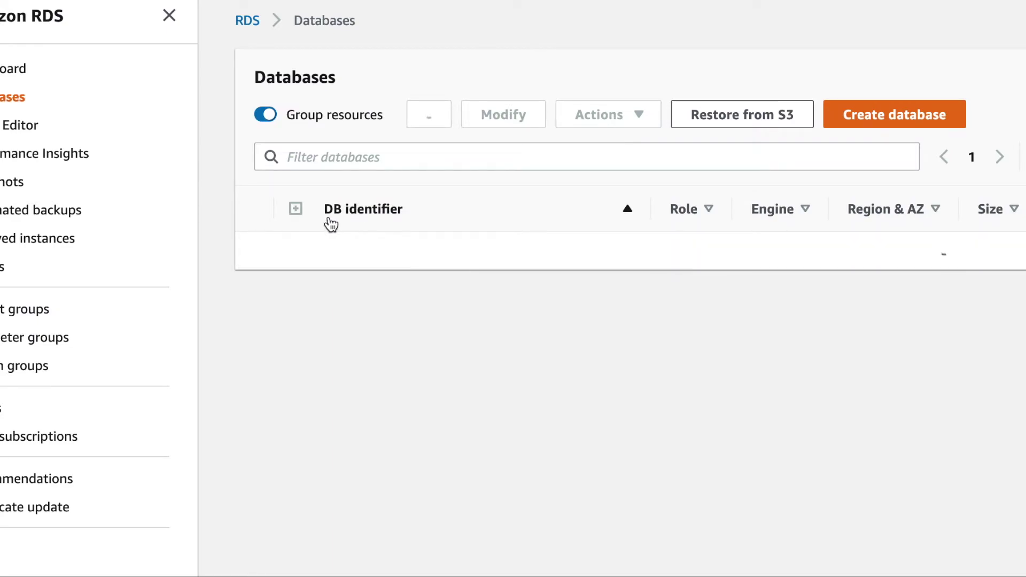
left_click(359, 252)
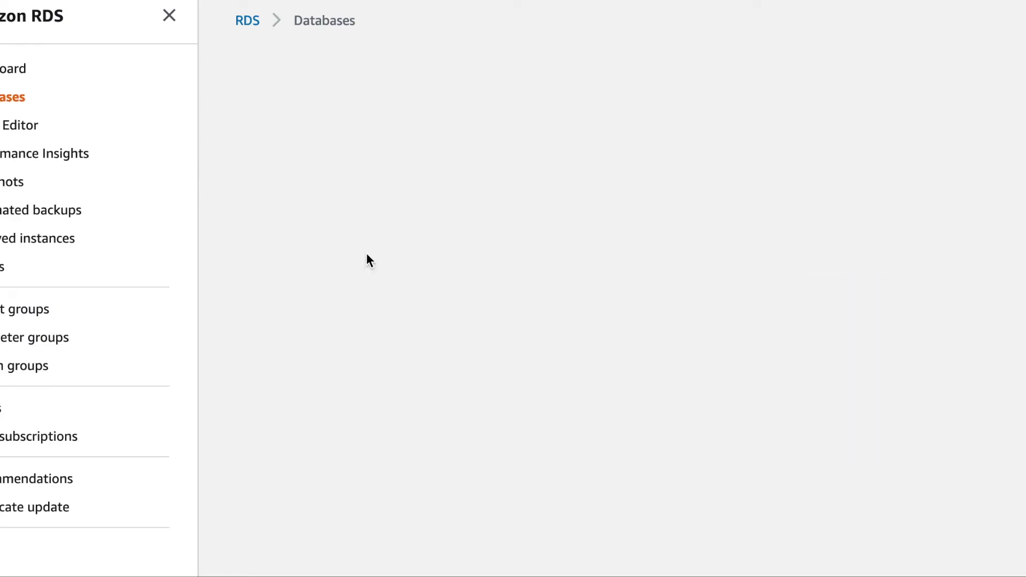
scroll(392, 339, "down", 2)
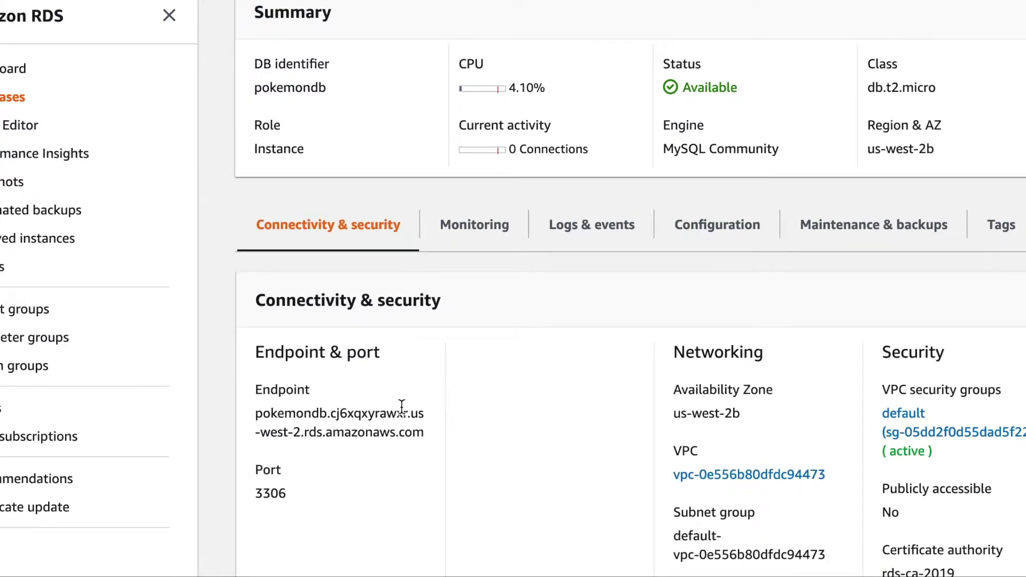
left_click_drag(425, 432, 241, 418)
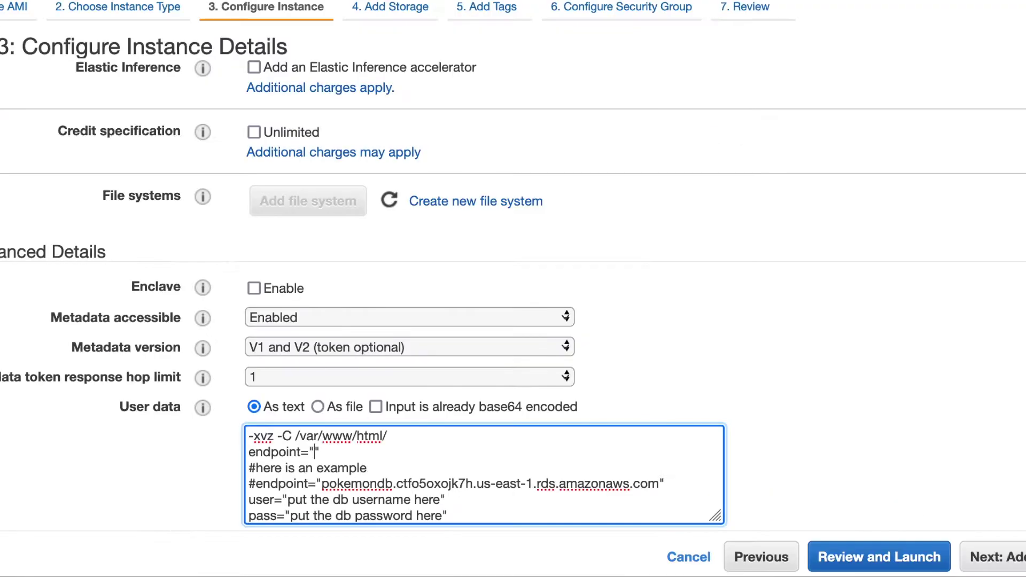
Paste the pokemondb endpoint into the user data and delete the example endpoint comment lines.
type("pokemondb.cj6xcpyrawvr.us-west-2.rds.amazonaws.com")
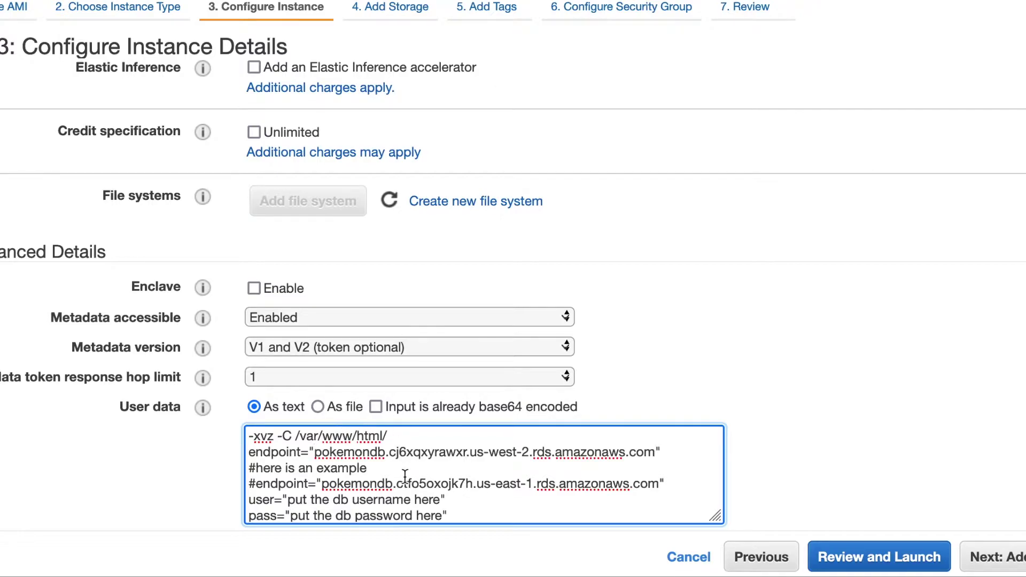
scroll(405, 476, "down", 2)
scroll(405, 477, "up", 2)
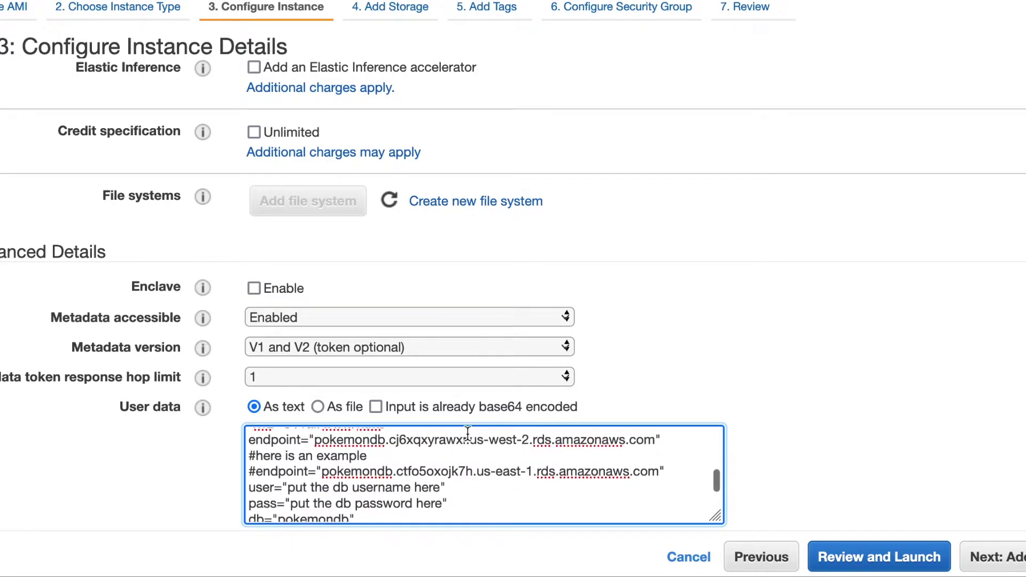
left_click_drag(670, 471, 242, 462)
key("BackSpace")
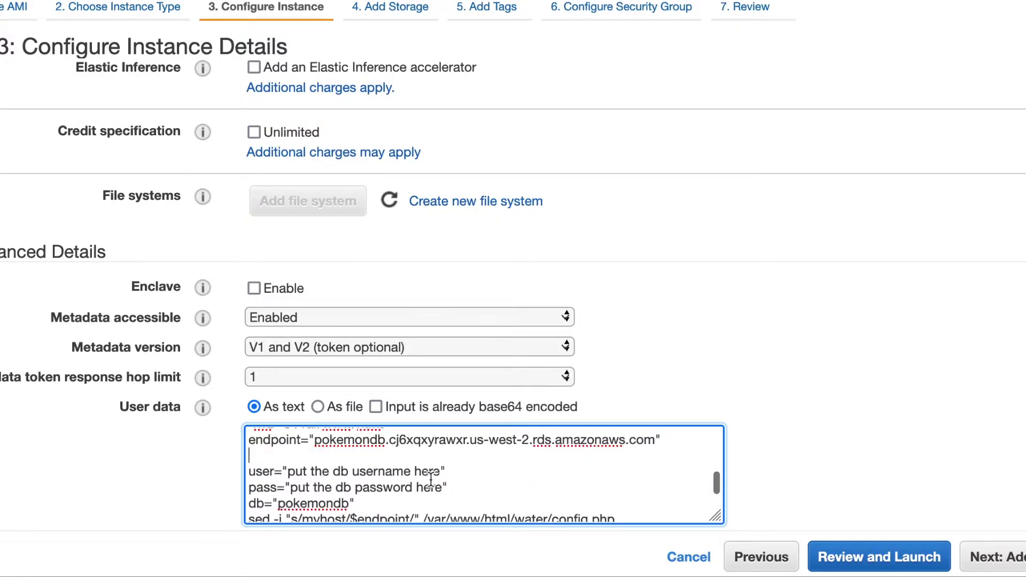
Replace the placeholder database username with admin and enter the database password.
left_click_drag(440, 471, 291, 473)
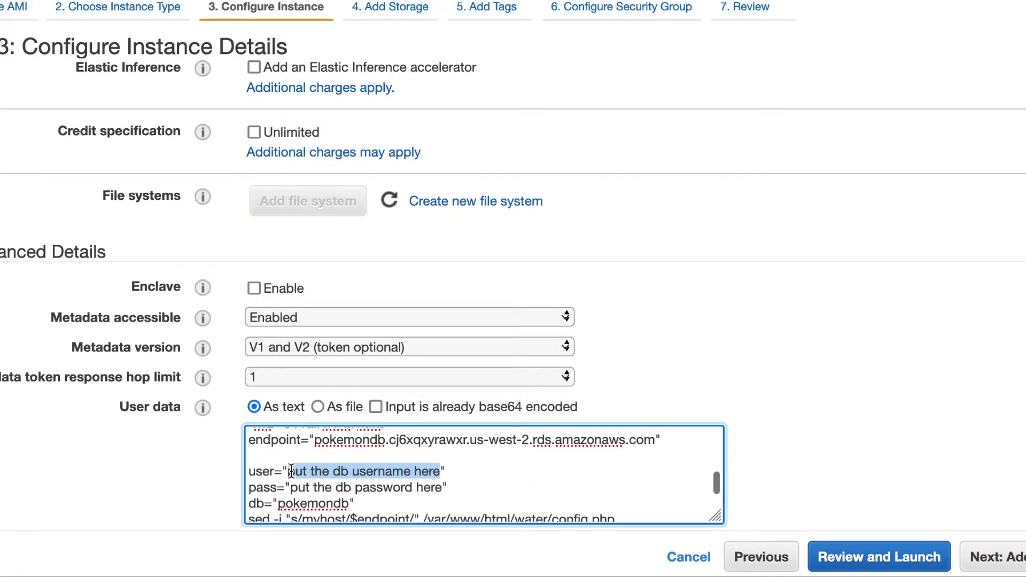
type("admin")
left_click_drag(443, 487, 293, 490)
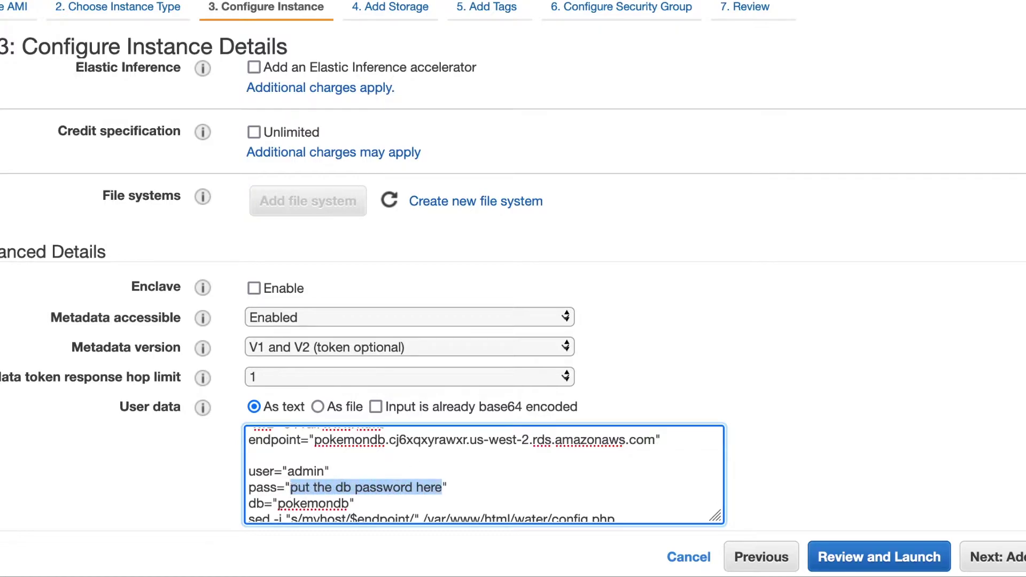
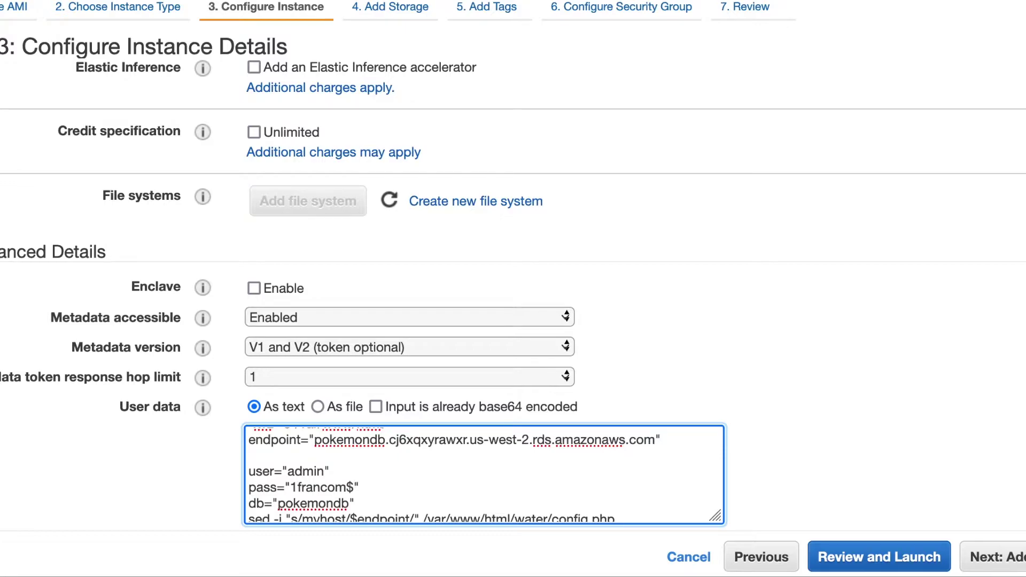
scroll(356, 476, "down", 3)
scroll(356, 475, "up", 4)
scroll(355, 476, "down", 2)
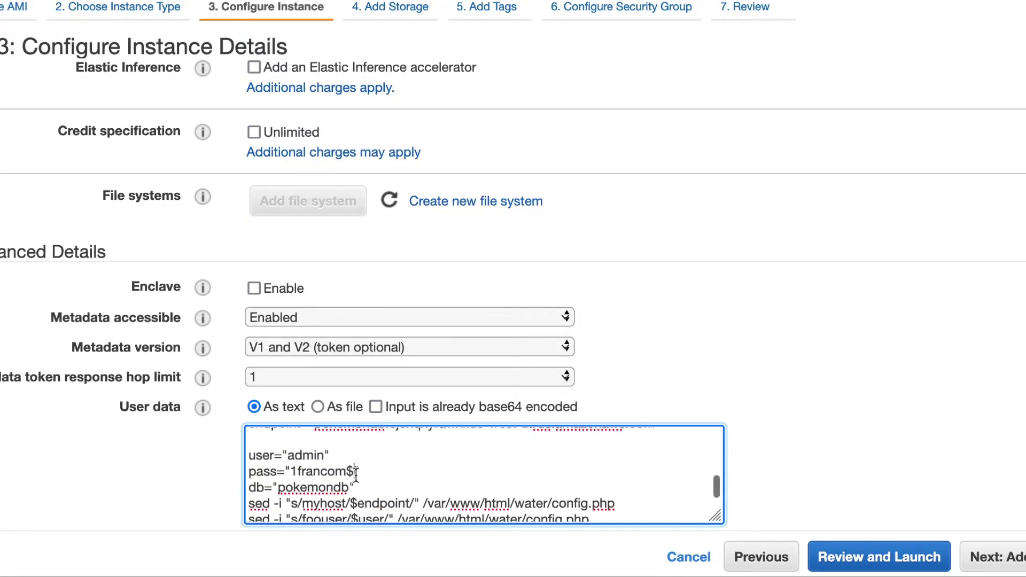
scroll(356, 476, "down", 3)
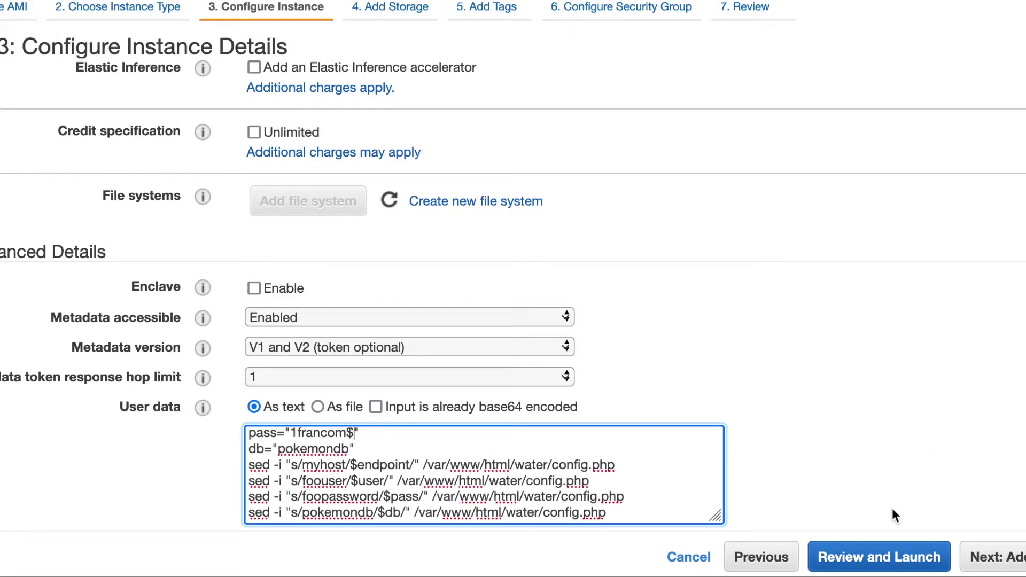
Review and launch the instance with the vockey key pair, acknowledging private key access.
left_click(857, 554)
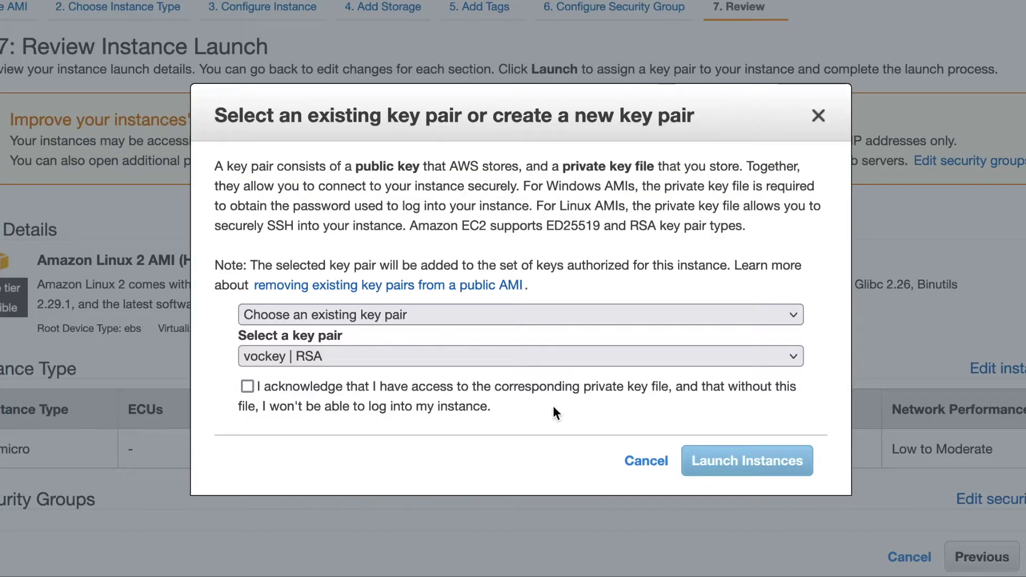
left_click(540, 385)
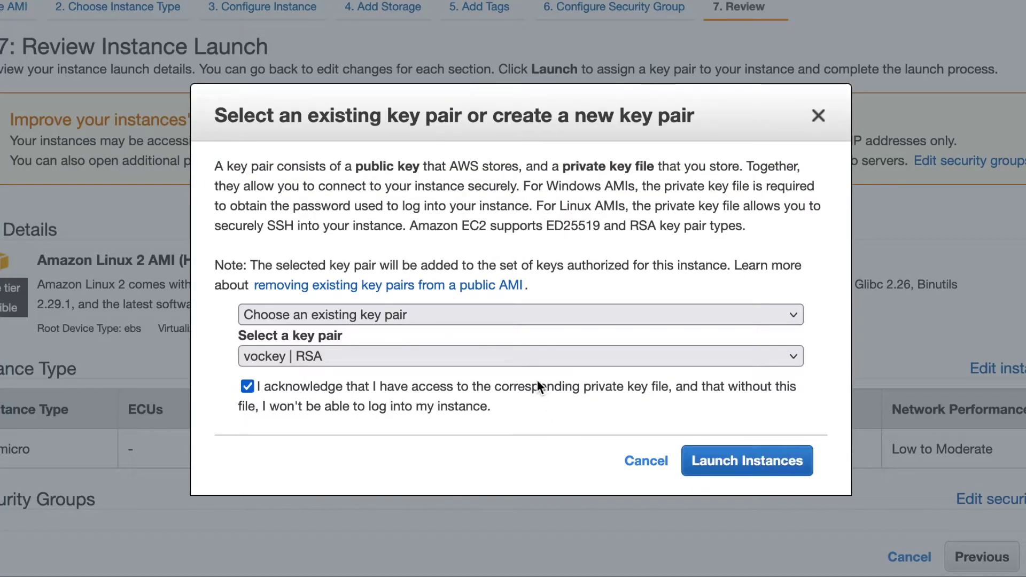
left_click(737, 459)
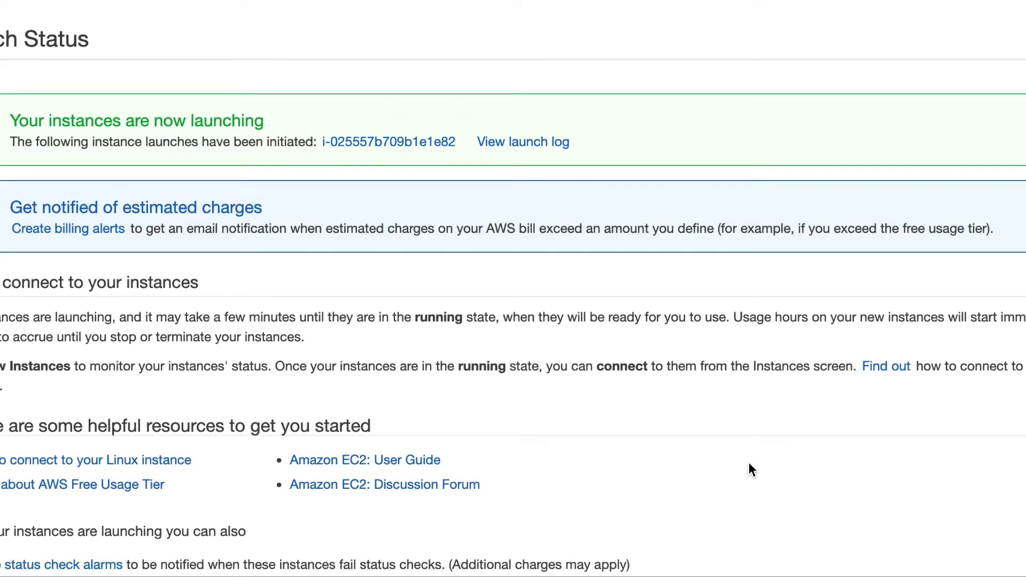
scroll(748, 469, "down", 3)
Open the inbound rules editor for the pending instance's launch-wizard-2 security group.
left_click(1013, 568)
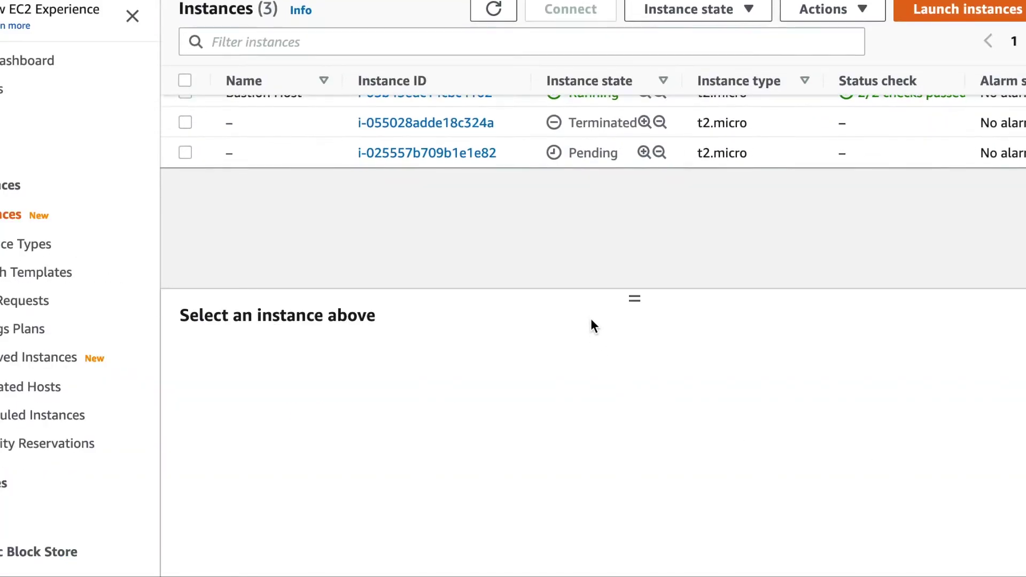
mouse_move(224, 135)
left_click(184, 176)
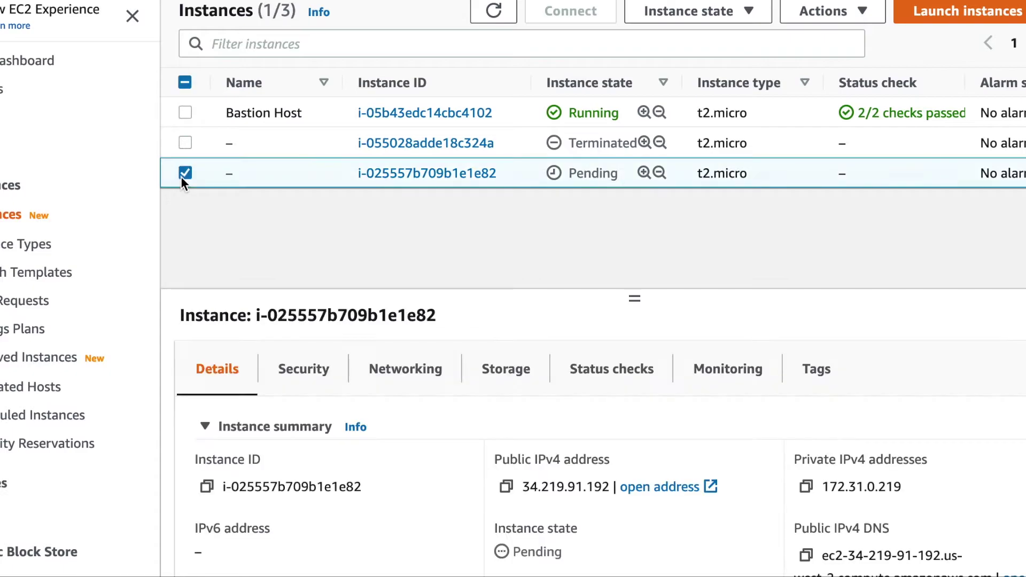
left_click(298, 372)
scroll(652, 477, "down", 2)
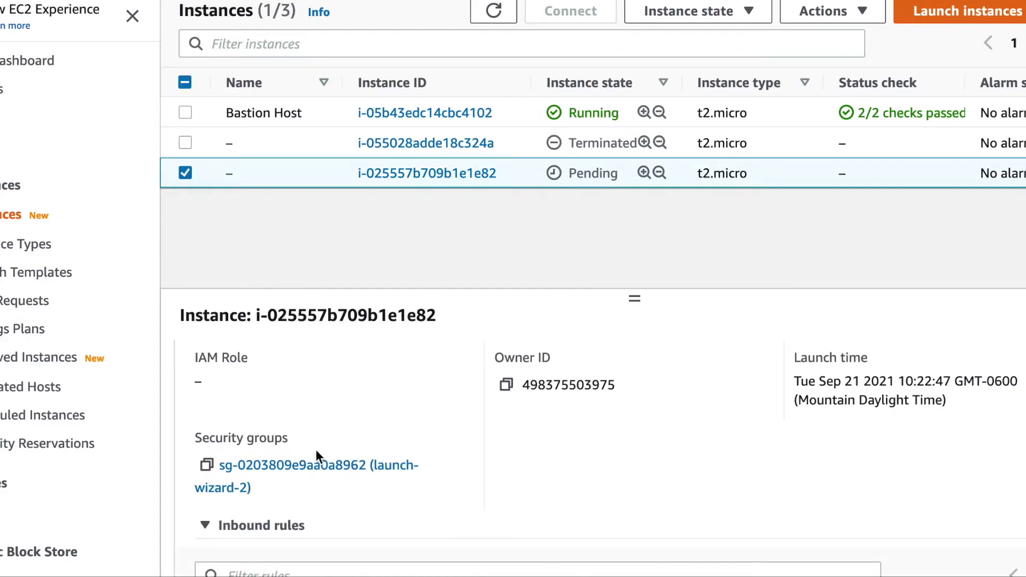
left_click(319, 465)
scroll(469, 392, "down", 3)
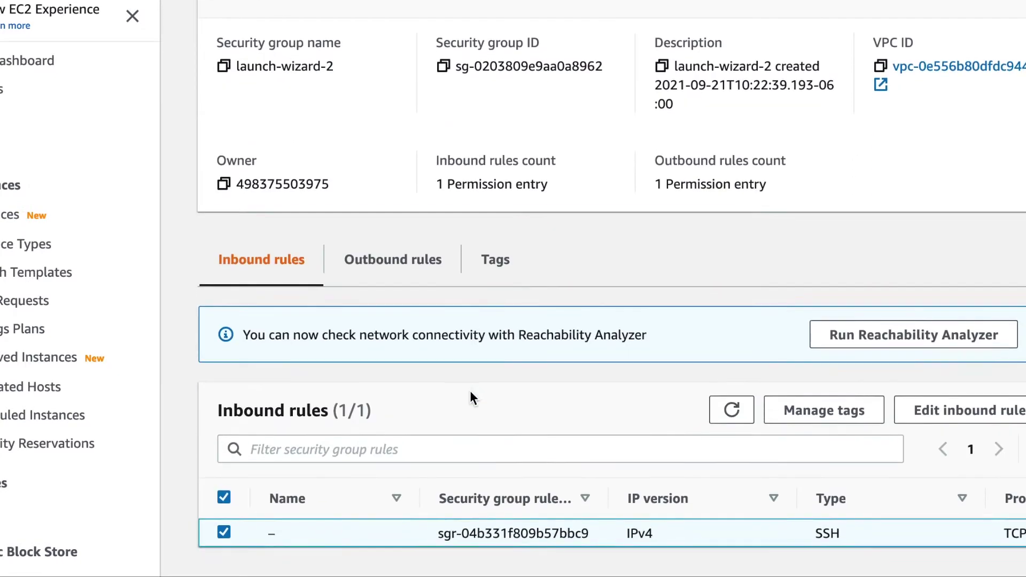
left_click(943, 413)
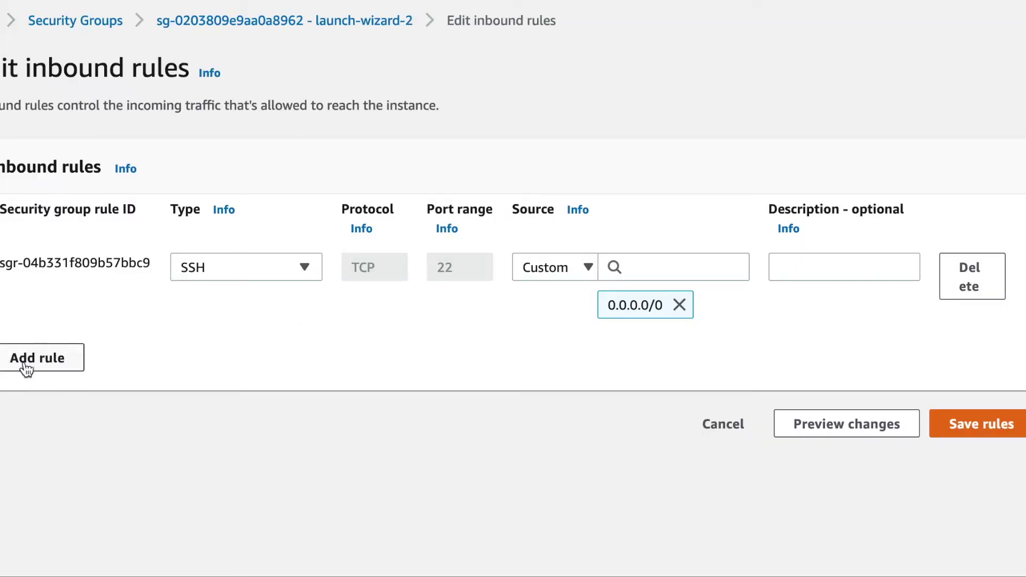
Add and save an inbound HTTP port 80 rule from 0.0.0.0/0 on launch-wizard-2.
left_click(24, 360)
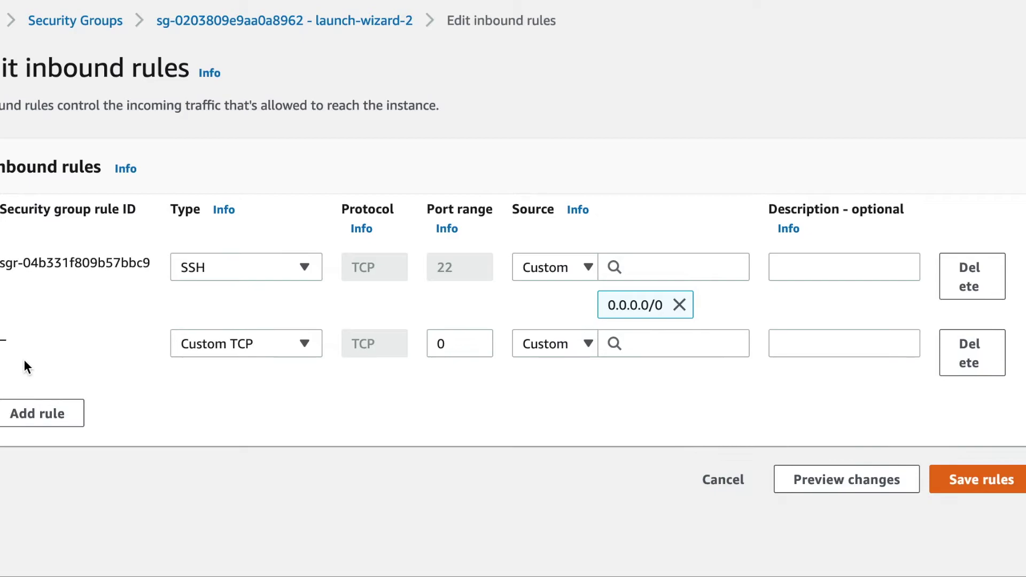
left_click(252, 343)
scroll(245, 204, "down", 5)
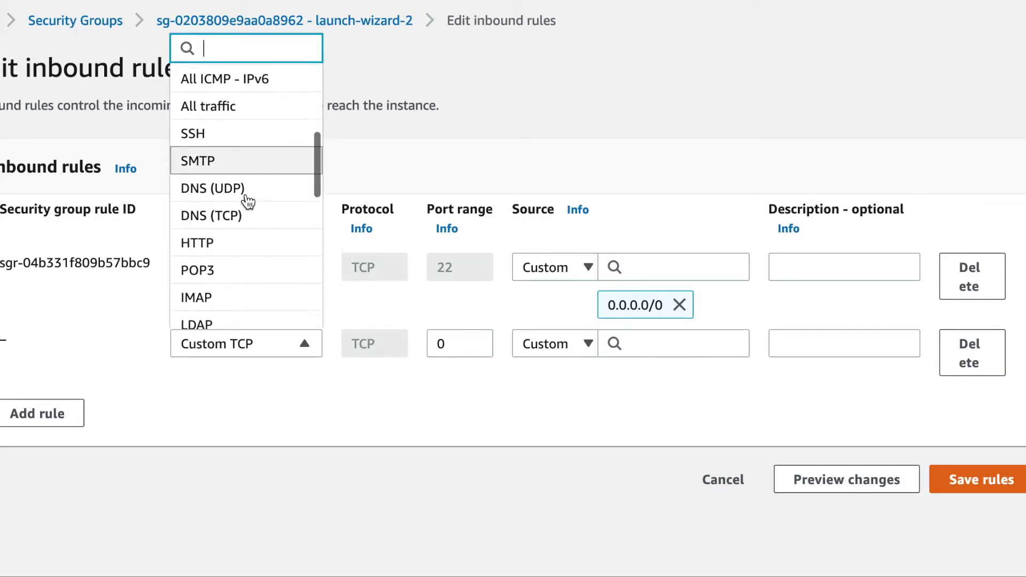
left_click(211, 220)
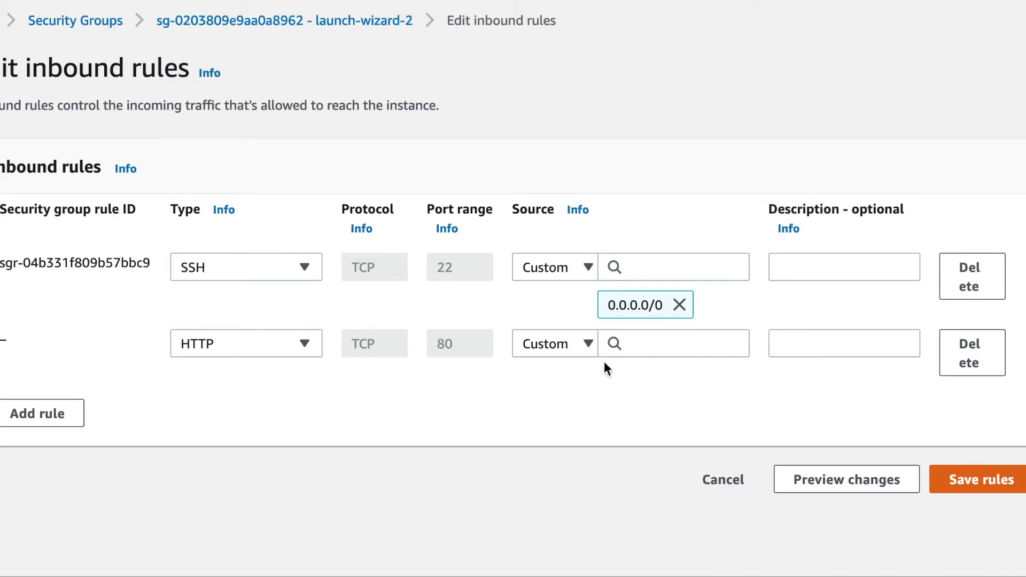
left_click(588, 343)
left_click(552, 407)
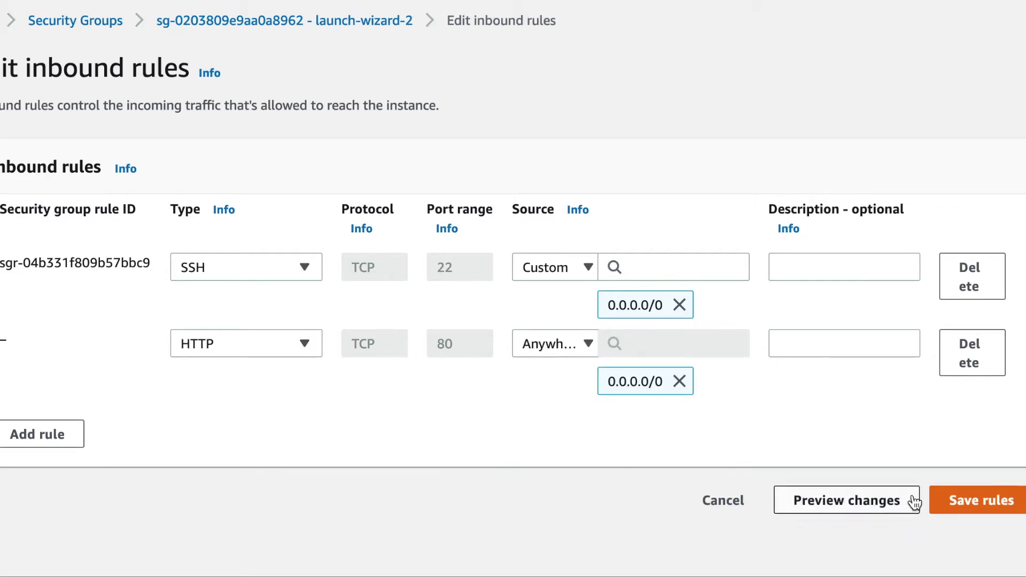
left_click(962, 504)
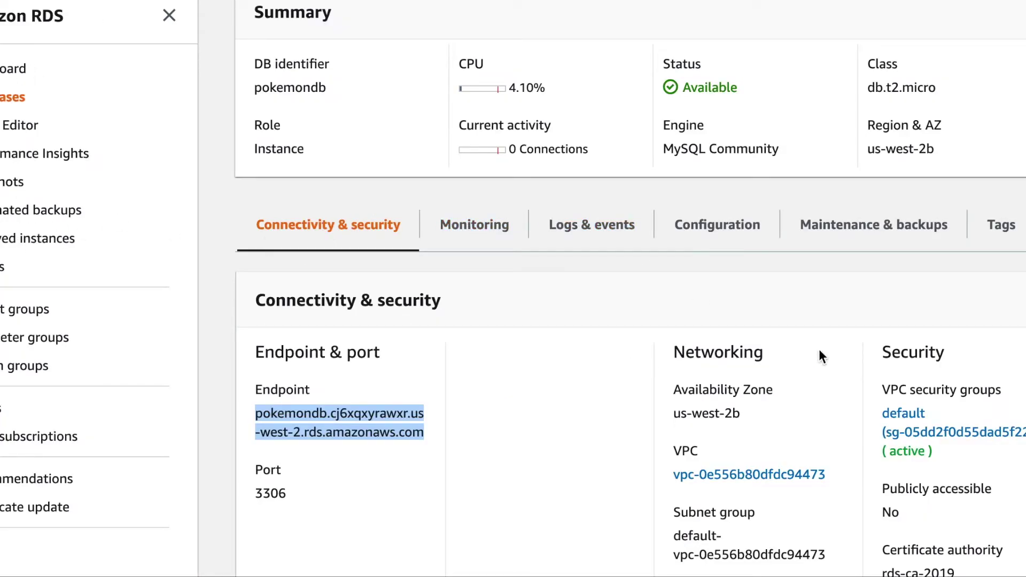
In the database's default security group, add a MYSQL/Aurora inbound rule from any IPv4 address.
left_click(918, 413)
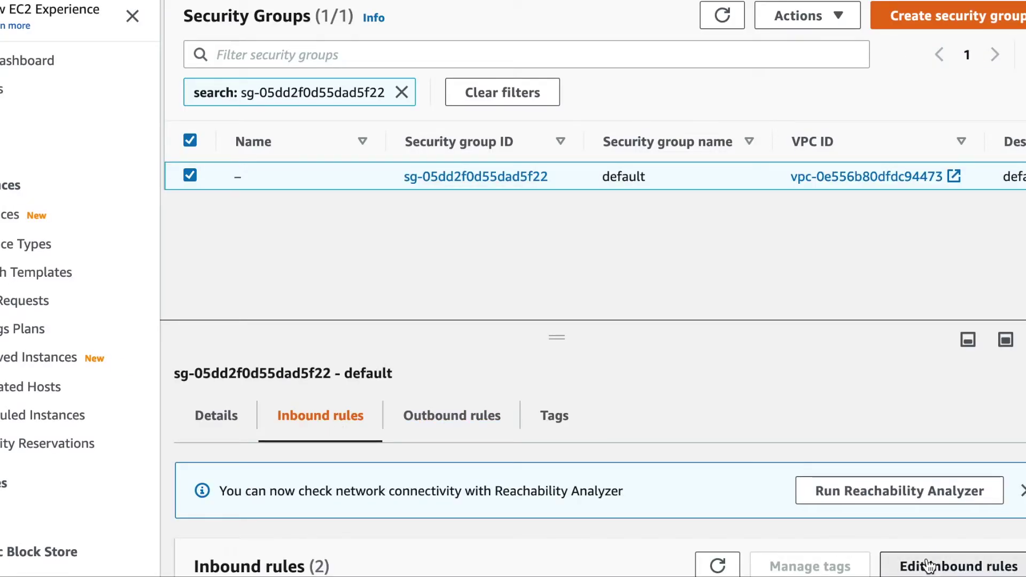
left_click(929, 565)
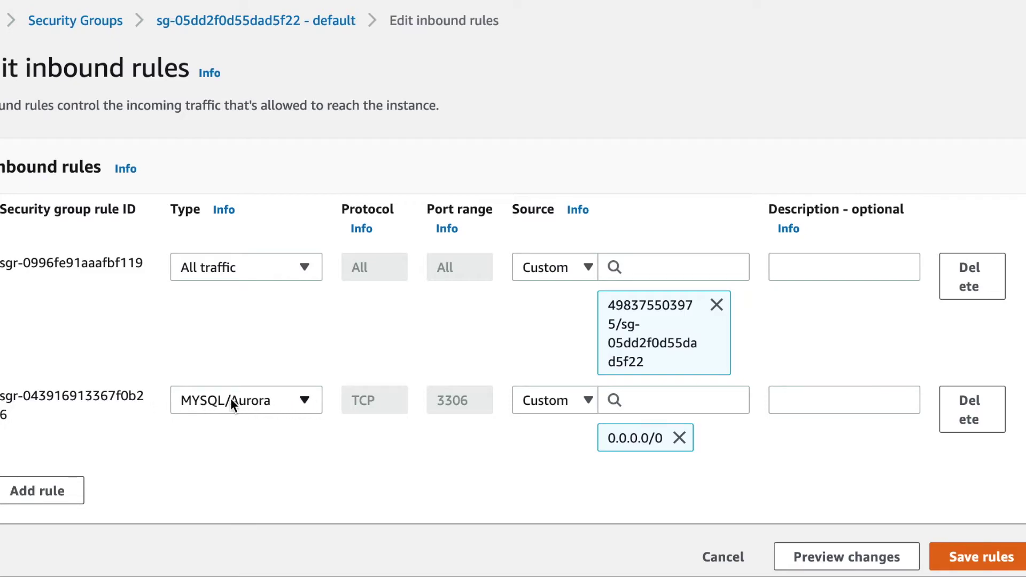
left_click(59, 490)
left_click(296, 475)
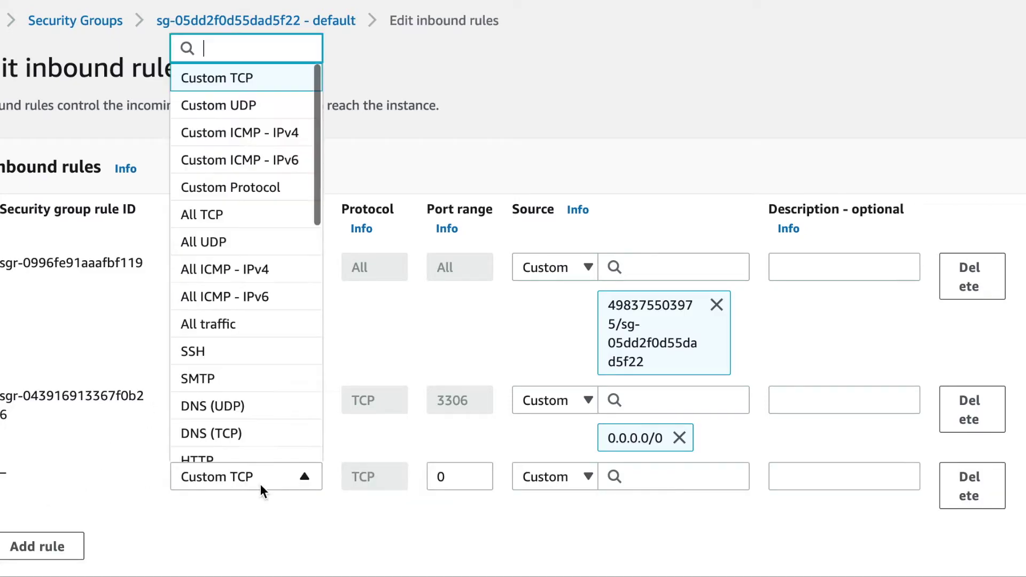
scroll(251, 369, "down", 10)
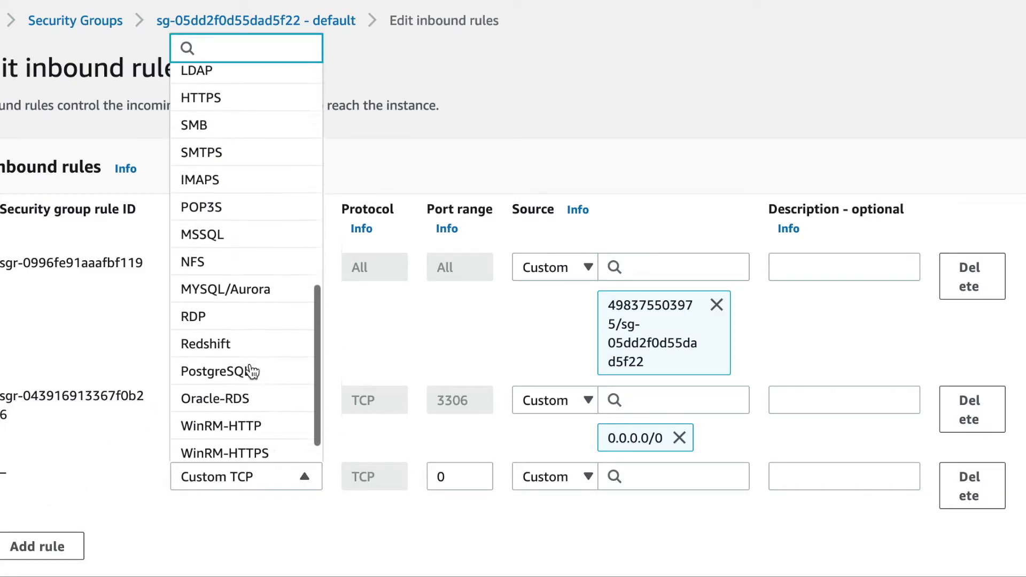
left_click(255, 258)
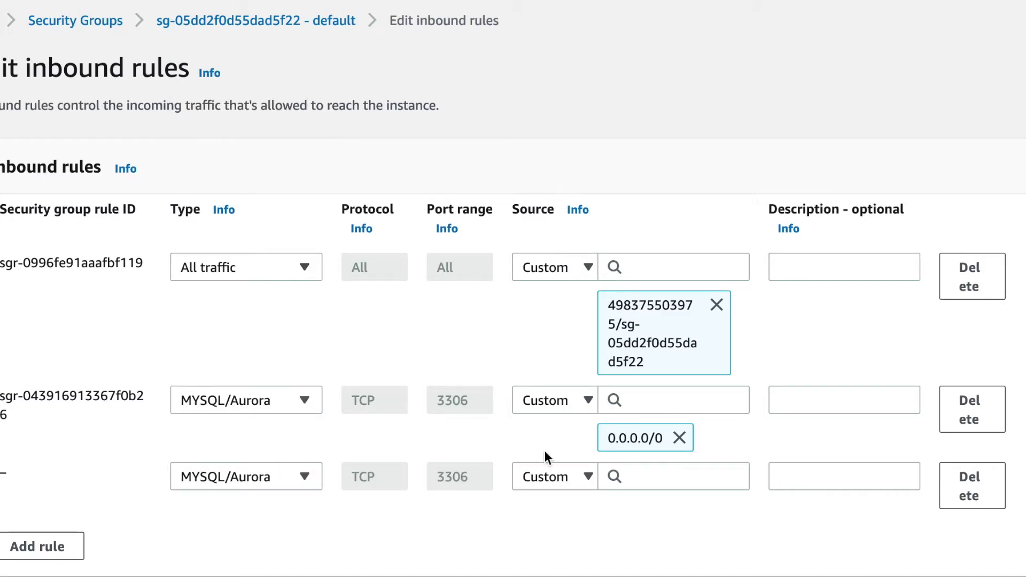
left_click(587, 476)
left_click(552, 360)
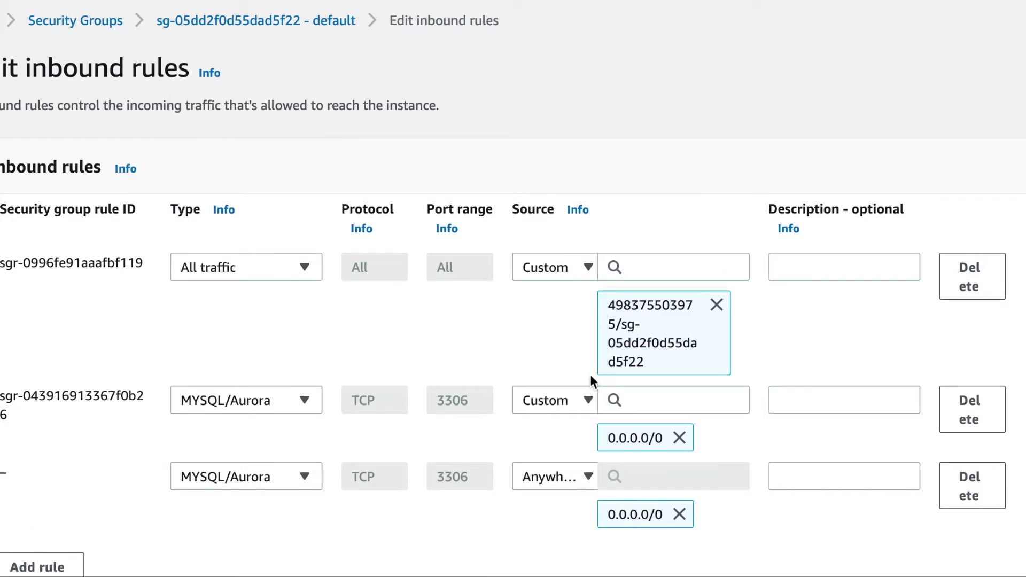
Delete the duplicate MYSQL/Aurora Anywhere rule and save, leaving two inbound rules.
left_click(222, 487)
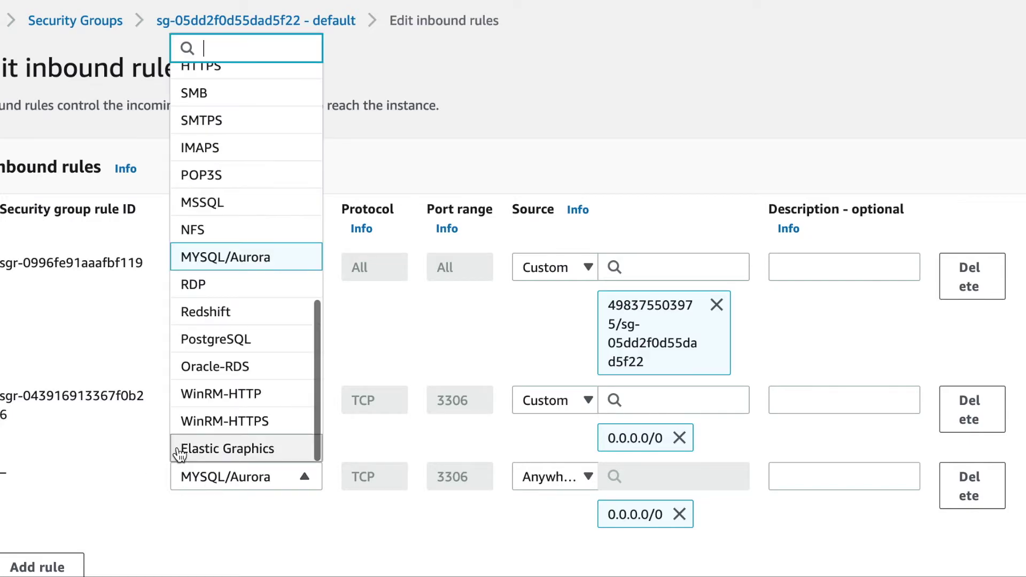
left_click(202, 480)
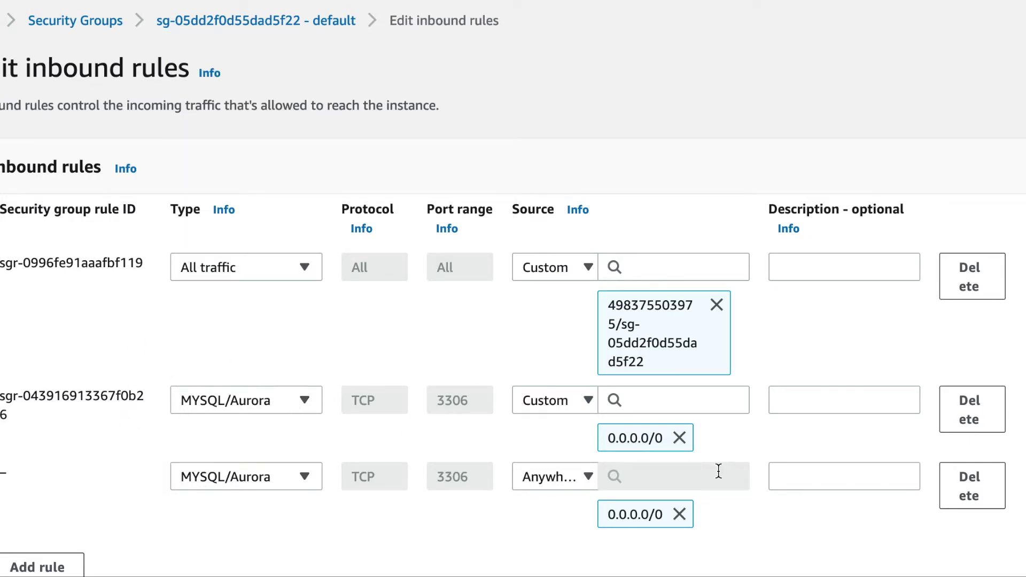
left_click(995, 487)
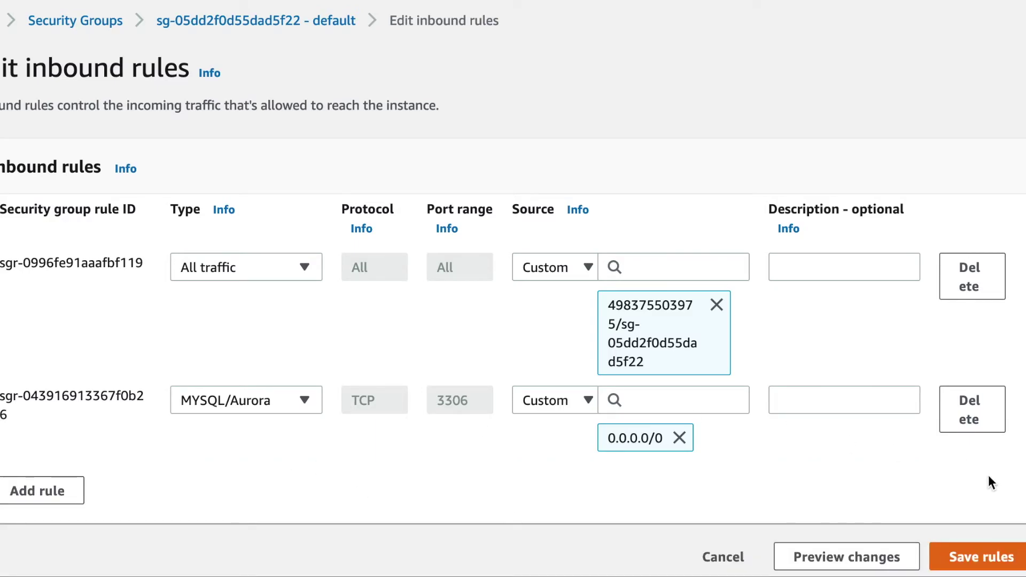
left_click(983, 562)
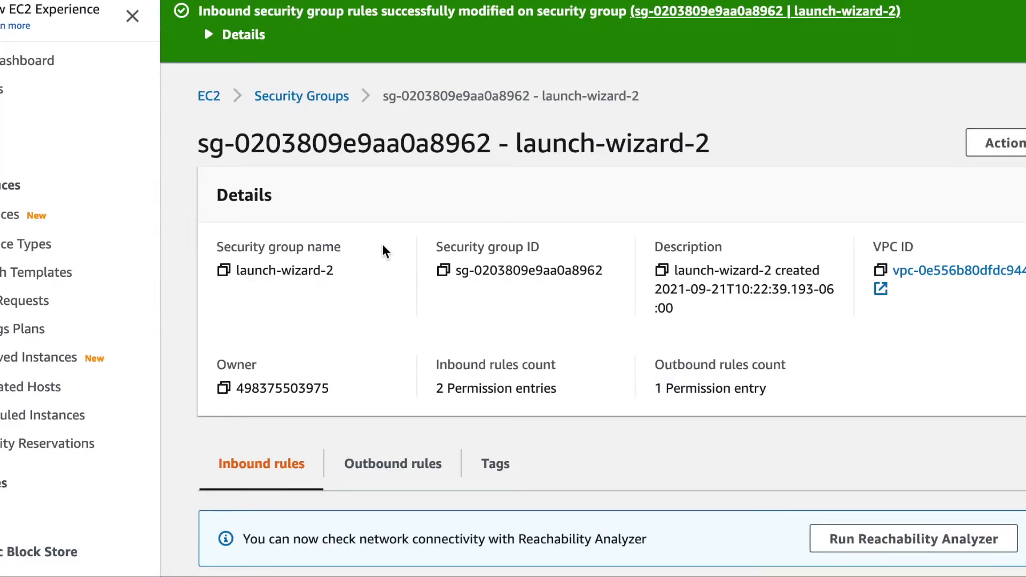
Open the new running instance's public IPv4 address 34.219.91.192 from its Details tab.
left_click(219, 107)
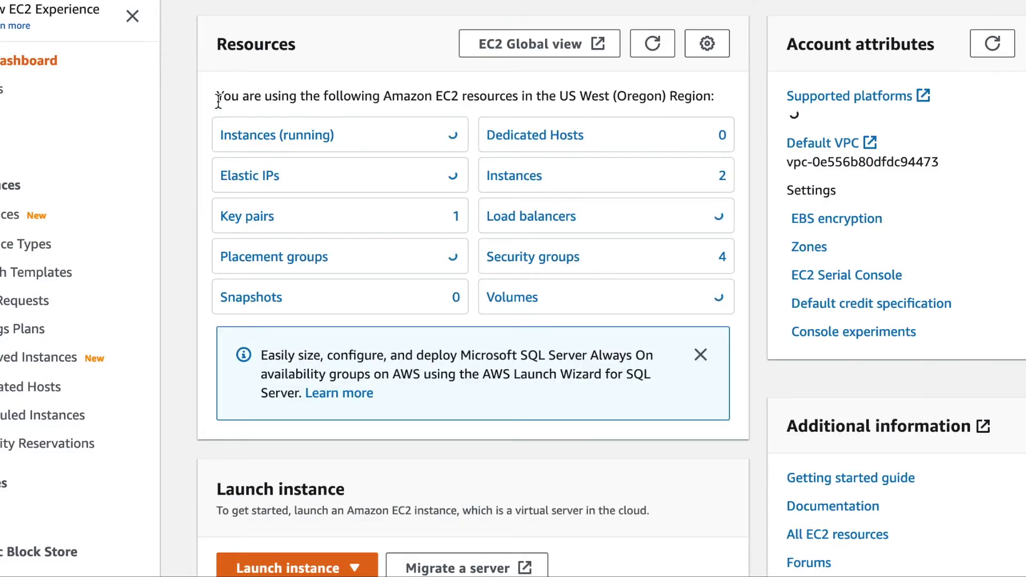
left_click(296, 135)
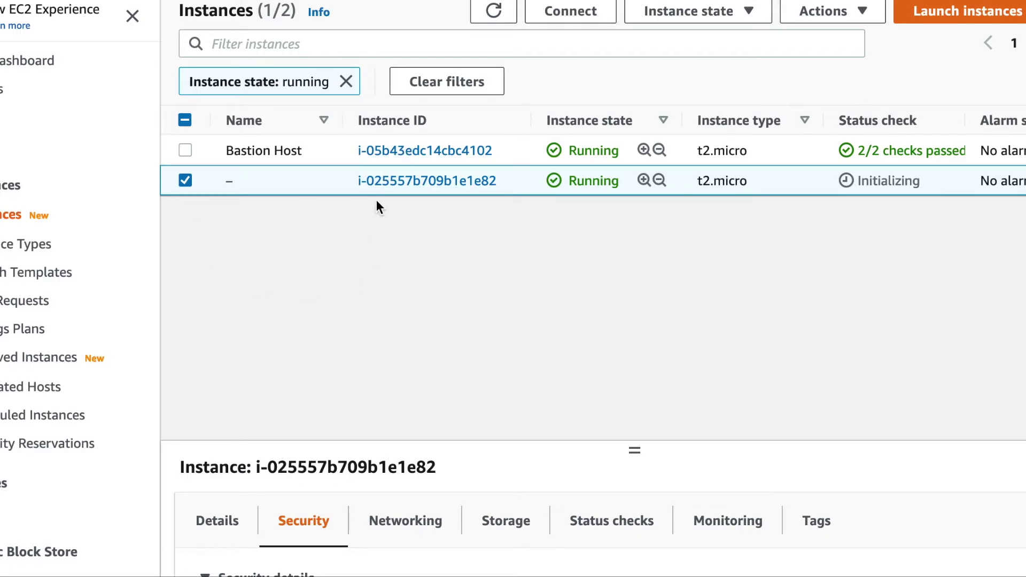
scroll(690, 187, "right", 5)
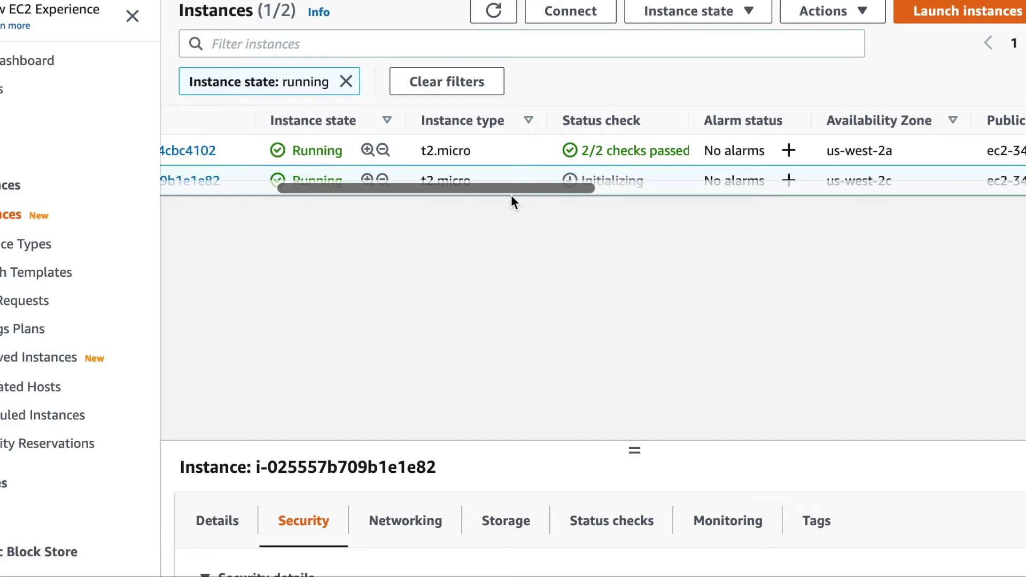
left_click_drag(634, 448, 651, 234)
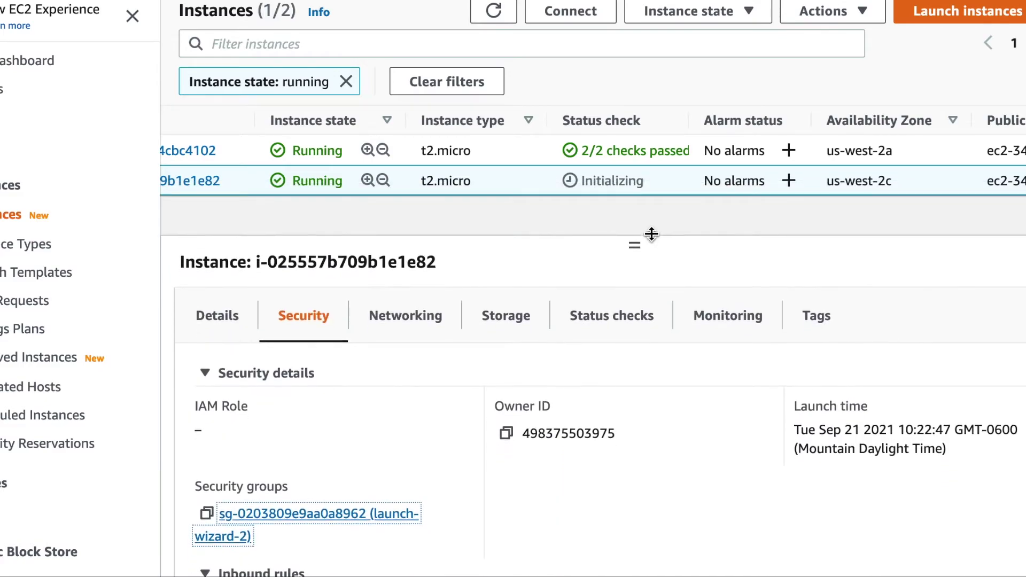
left_click(229, 314)
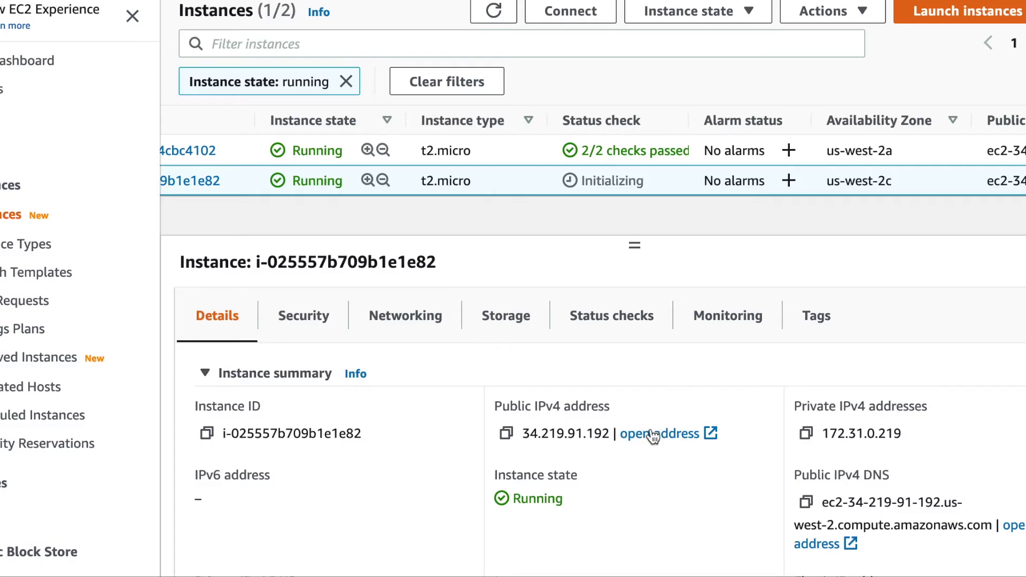
left_click(650, 430)
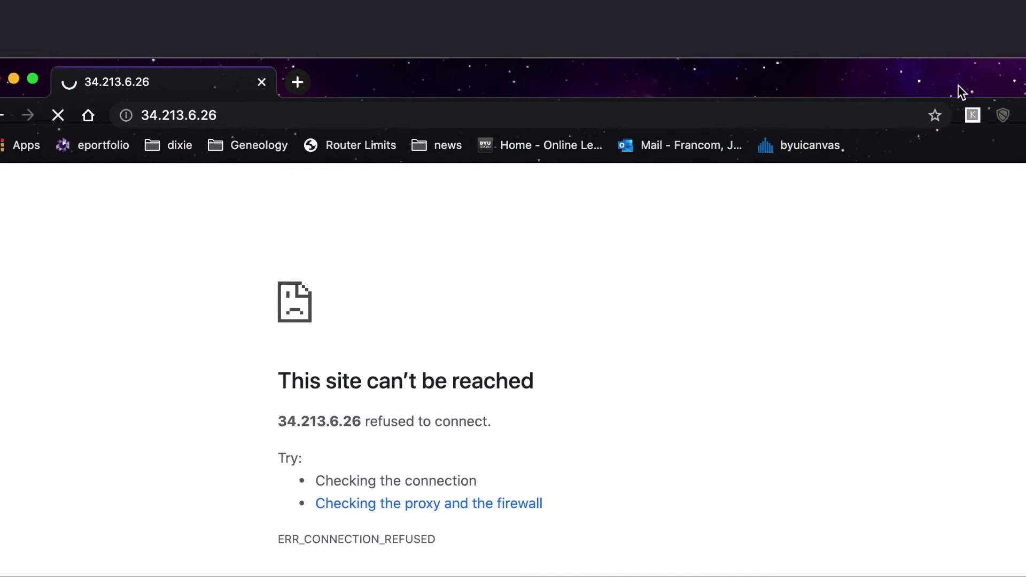
Replace the refused 34.213.6.26 tab with a new tab and note to wait for the status check.
left_click(298, 88)
left_click(262, 82)
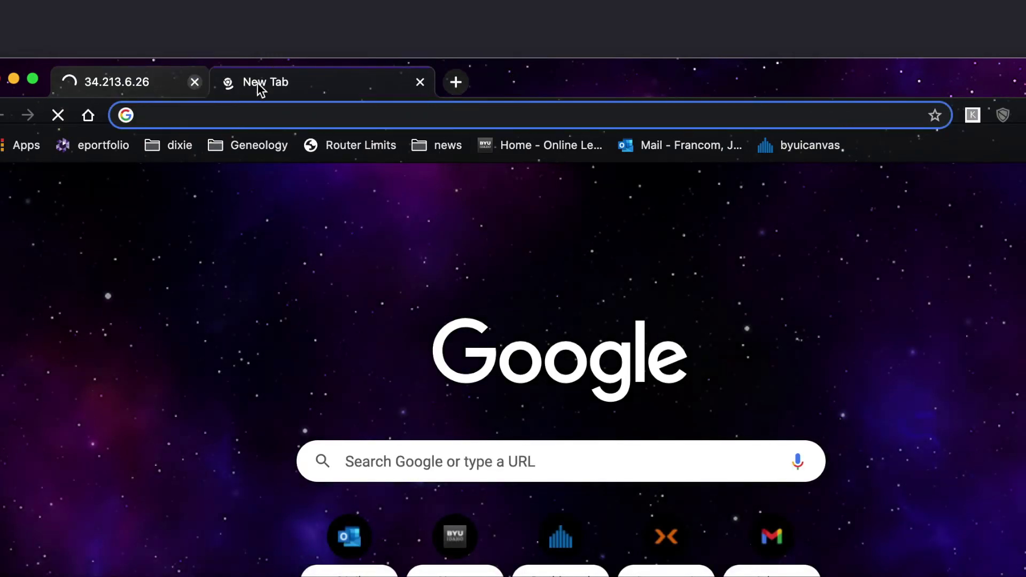
type("make us")
key("BackSpace")
key("BackSpace")
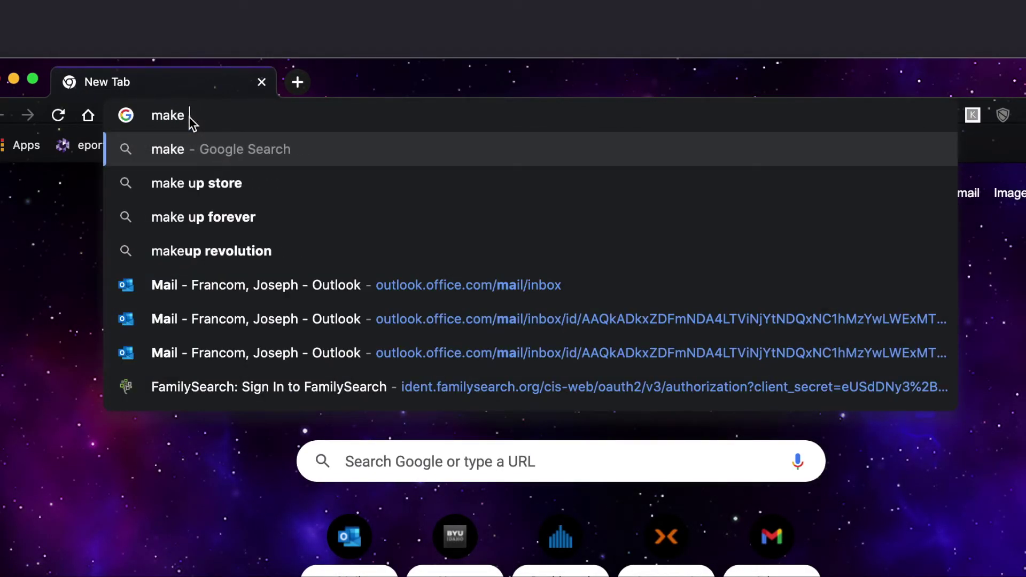
type("sure you are loa")
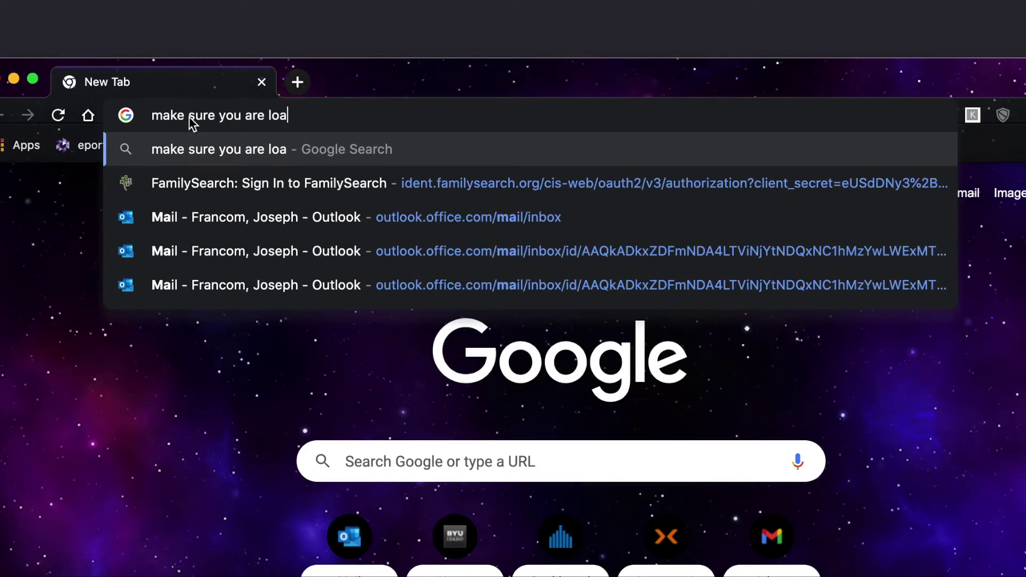
type("ding http")
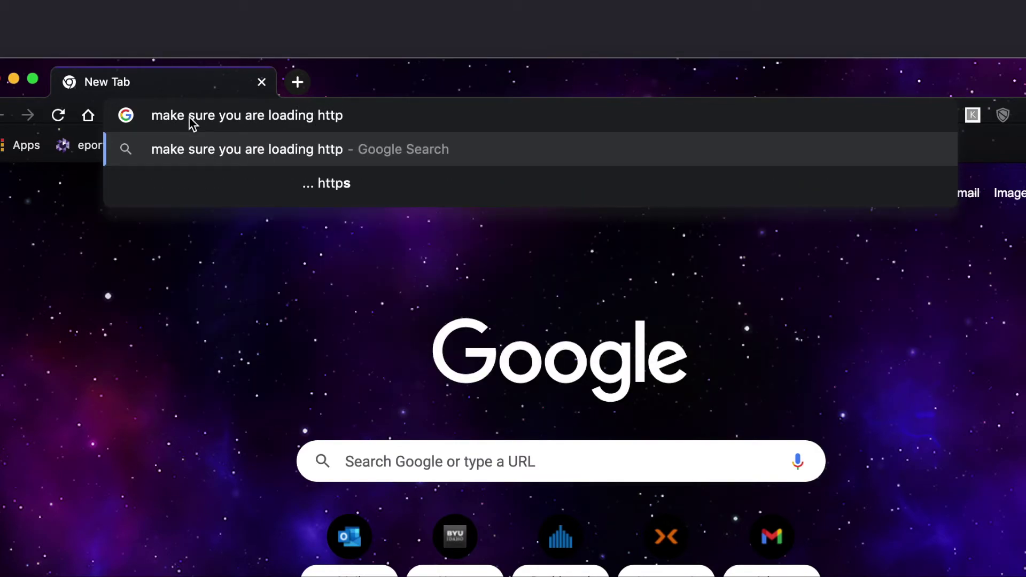
key("BackSpace")
key("BackSpace")
key("BackSpace")
key("BackSpace")
key("BackSpace")
key("BackSpace")
key("BackSpace")
key("BackSpace")
key("BackSpace")
key("BackSpace")
key("BackSpace")
key("BackSpace")
key("BackSpace")
key("BackSpace")
key("BackSpace")
key("BackSpace")
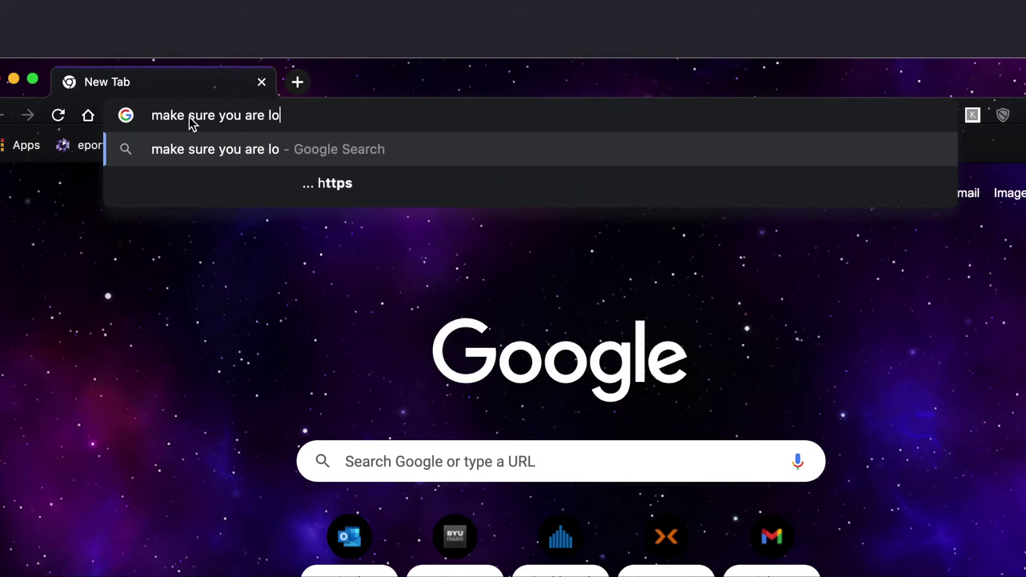
key("BackSpace")
key("BackSpace")
key("BackSpace")
key("BackSpace")
key("BackSpace")
key("BackSpace")
key("BackSpace")
key("BackSpace")
key("BackSpace")
key("BackSpace")
key("BackSpace")
key("BackSpace")
key("BackSpace")
key("BackSpace")
type("w")
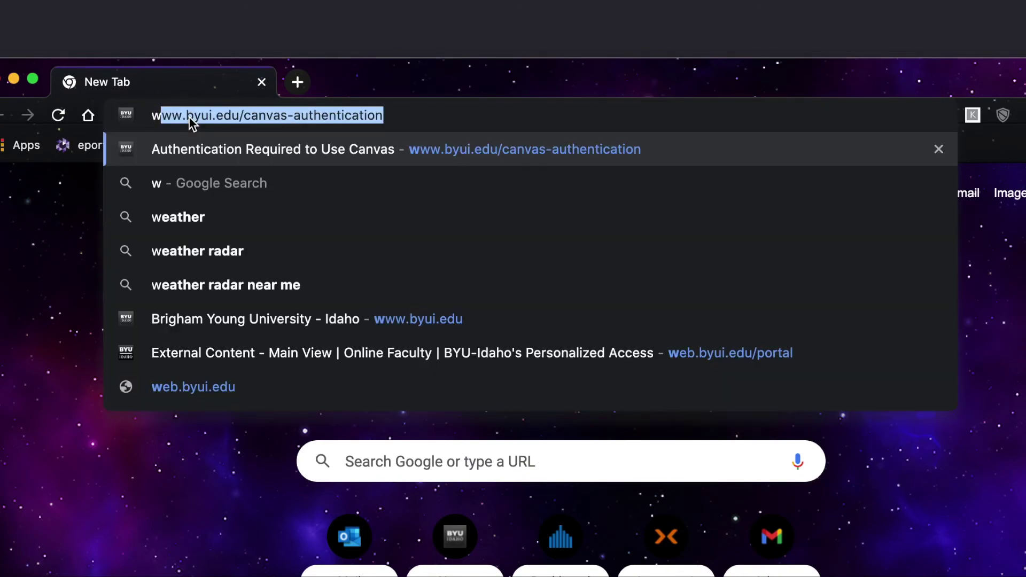
type("ait for status t")
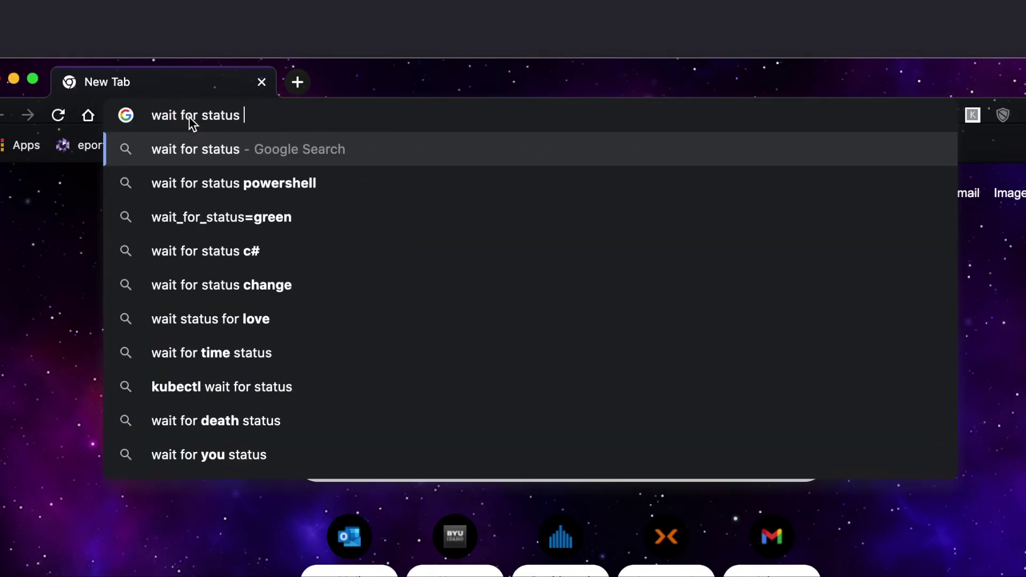
type("o be don")
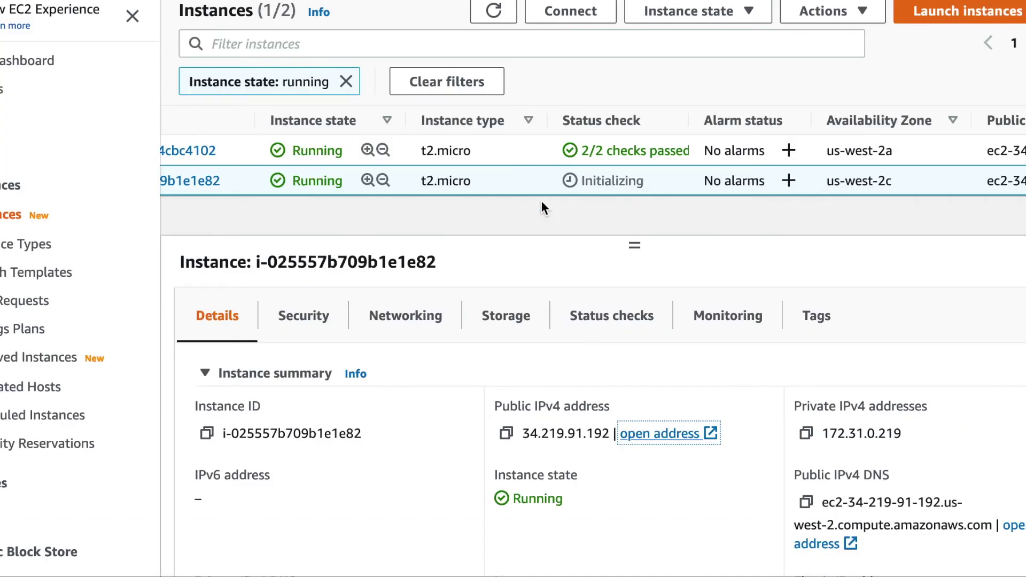
Refresh the Instances list three times to check the new instance's status.
left_click(500, 9)
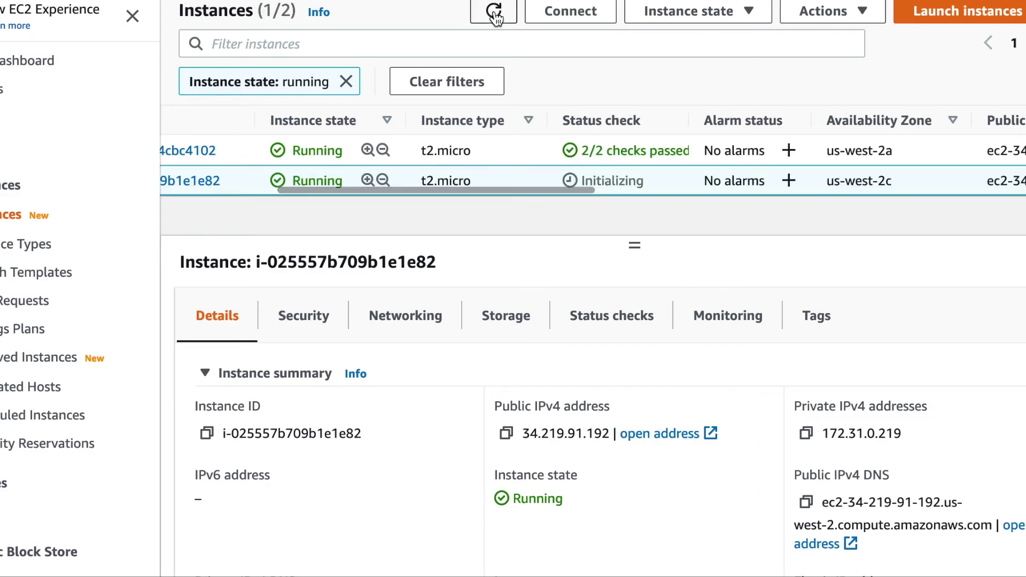
left_click(495, 13)
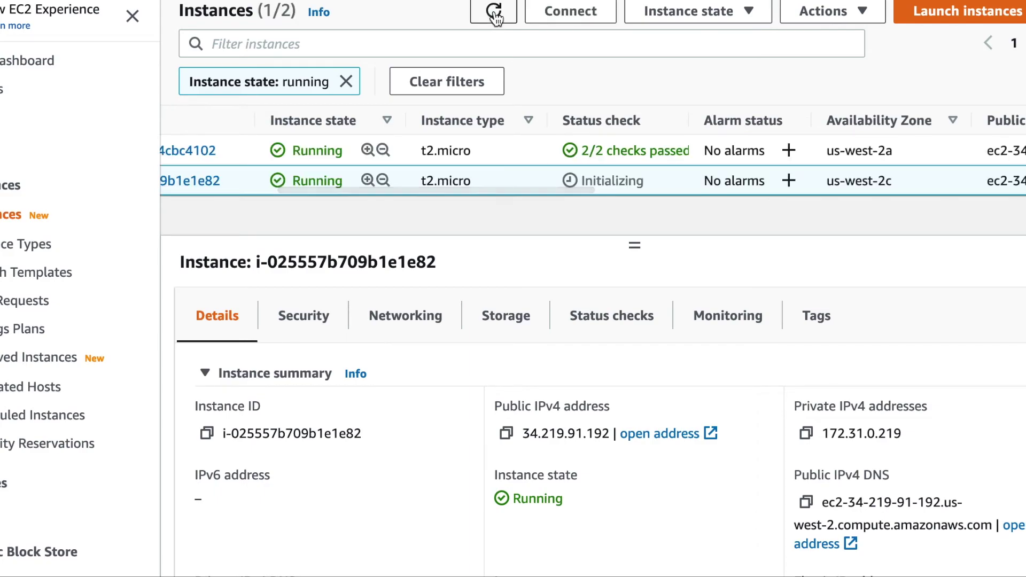
left_click(495, 13)
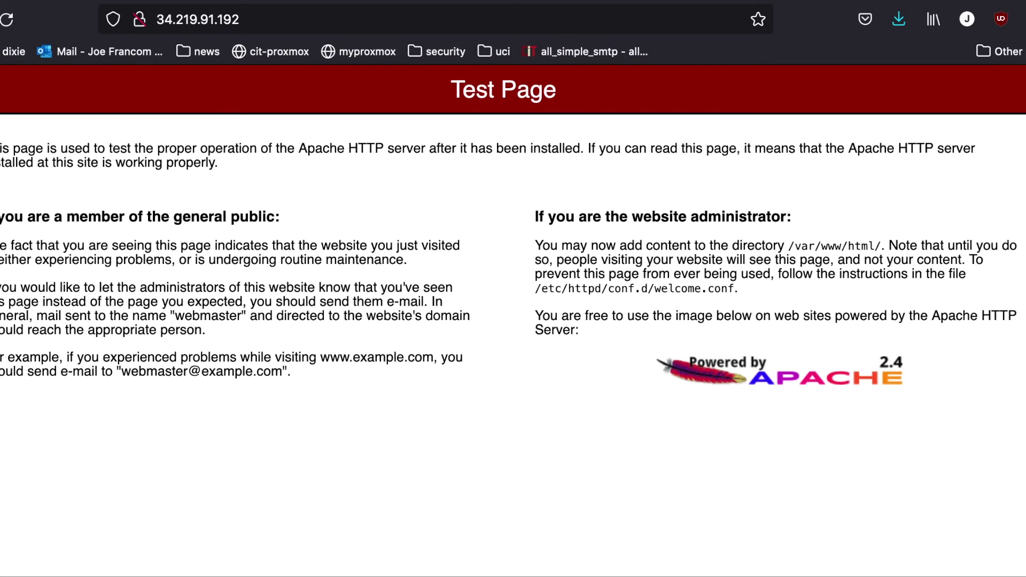
Run 34.219.91.192/water/install.php, then load the Water Pokemon app at /water/.
left_click(345, 24)
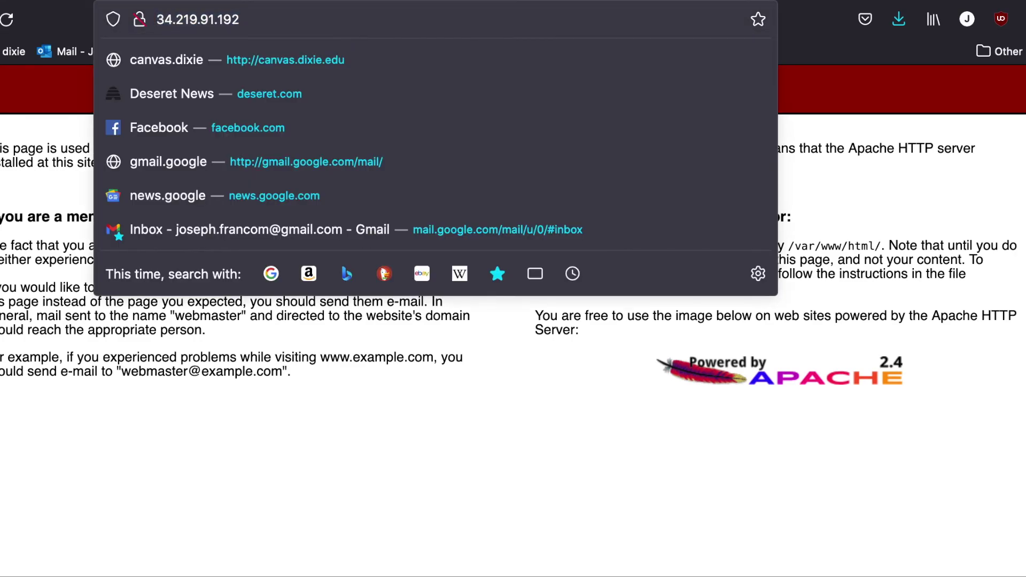
type("/water")
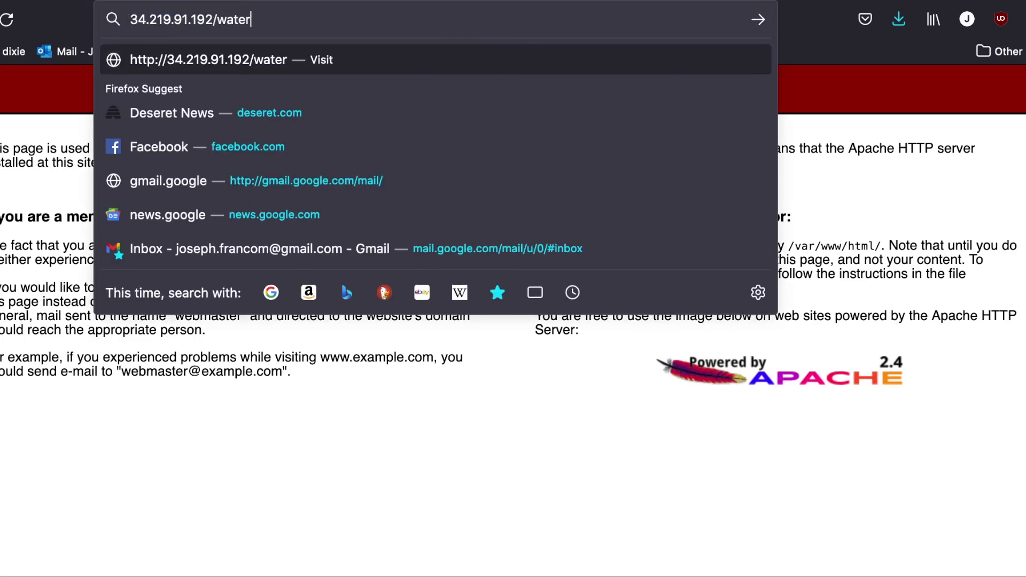
type("/install.php")
key("Return")
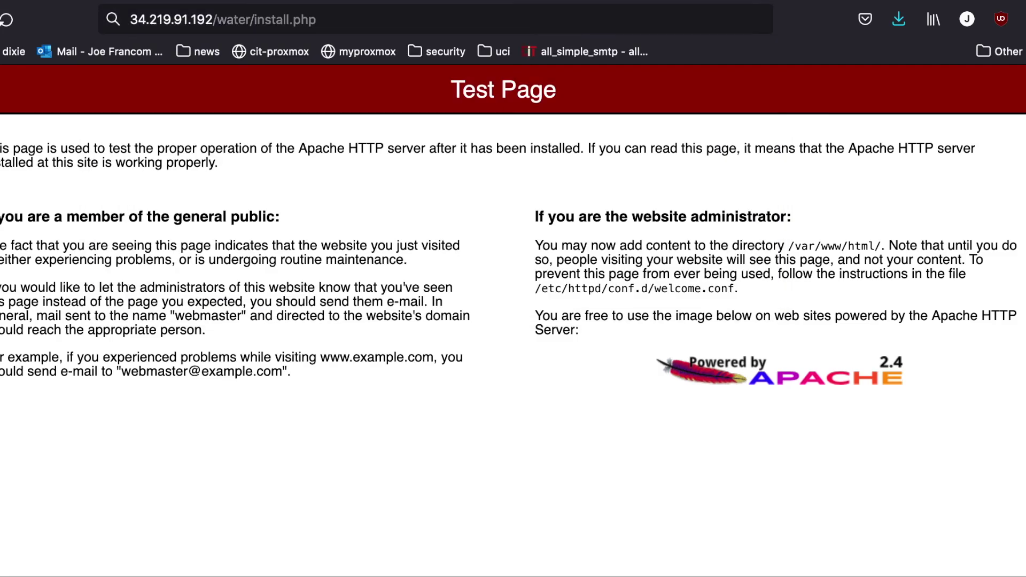
left_click_drag(275, 19, 454, 25)
key("BackSpace")
key("Return")
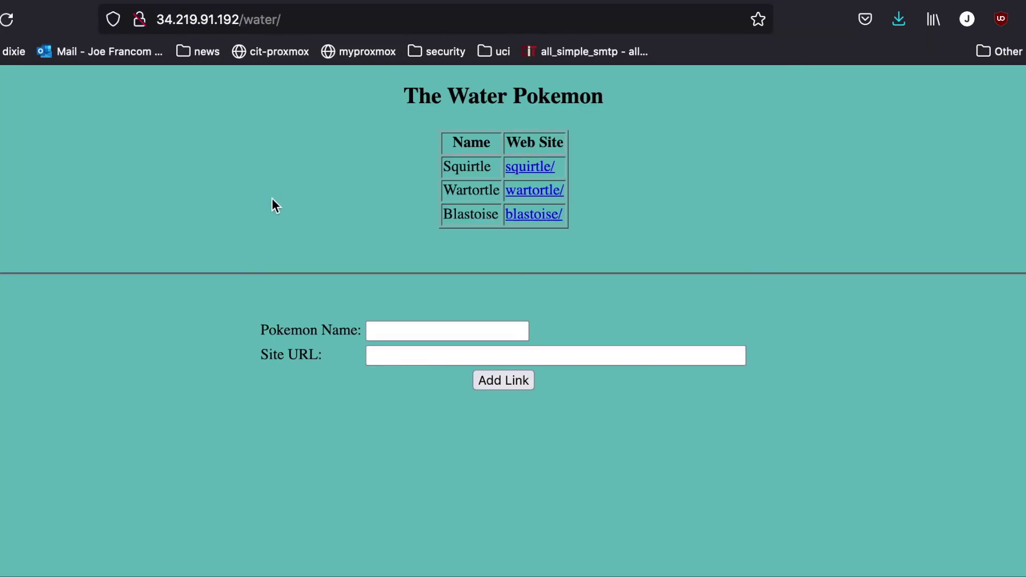
Add a link with Pokemon Name 'this is installed' and Site URL 'you could do things here'.
left_click(420, 332)
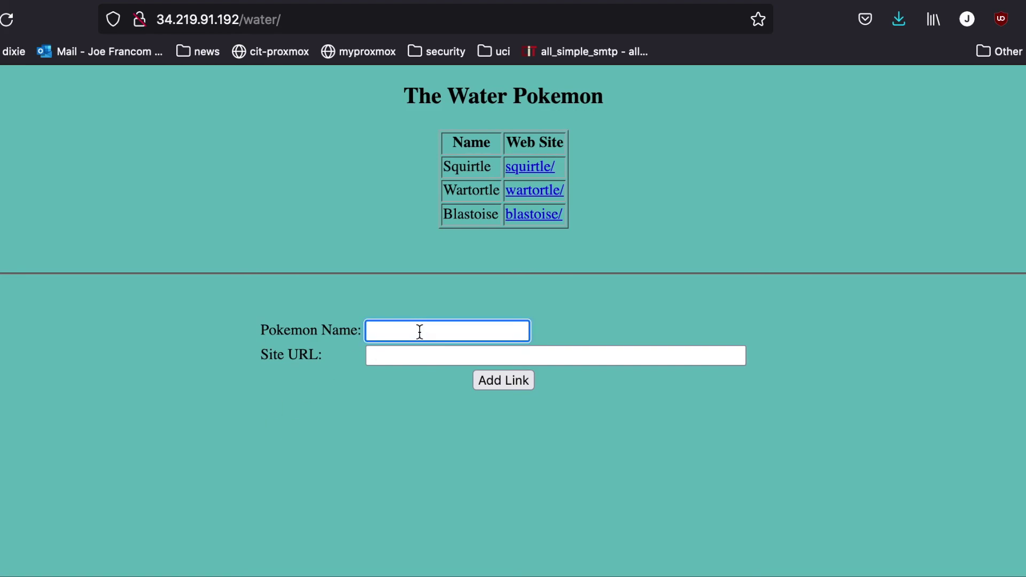
type("this is installed")
left_click(369, 356)
type("you could a do things here")
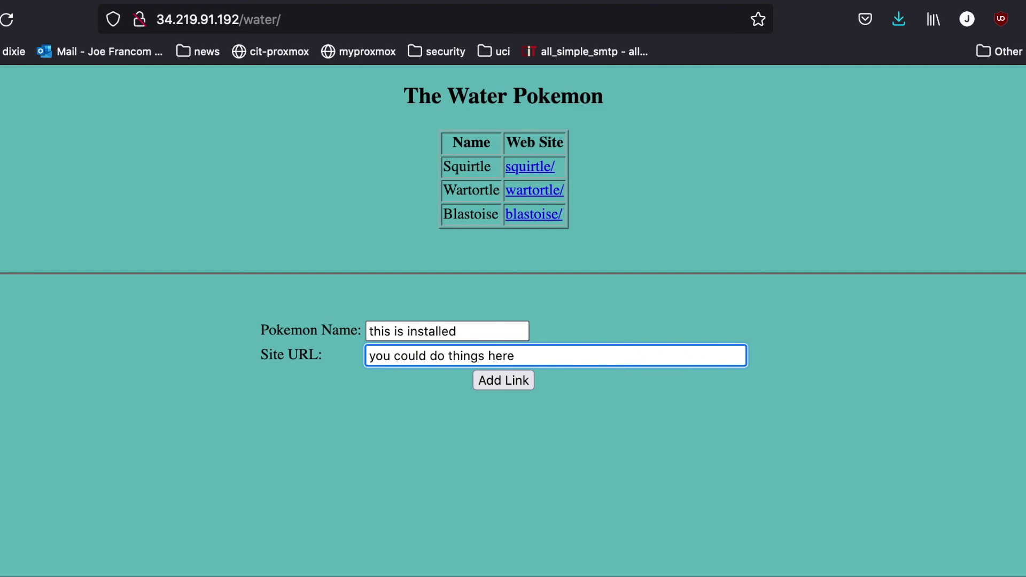
left_click(508, 384)
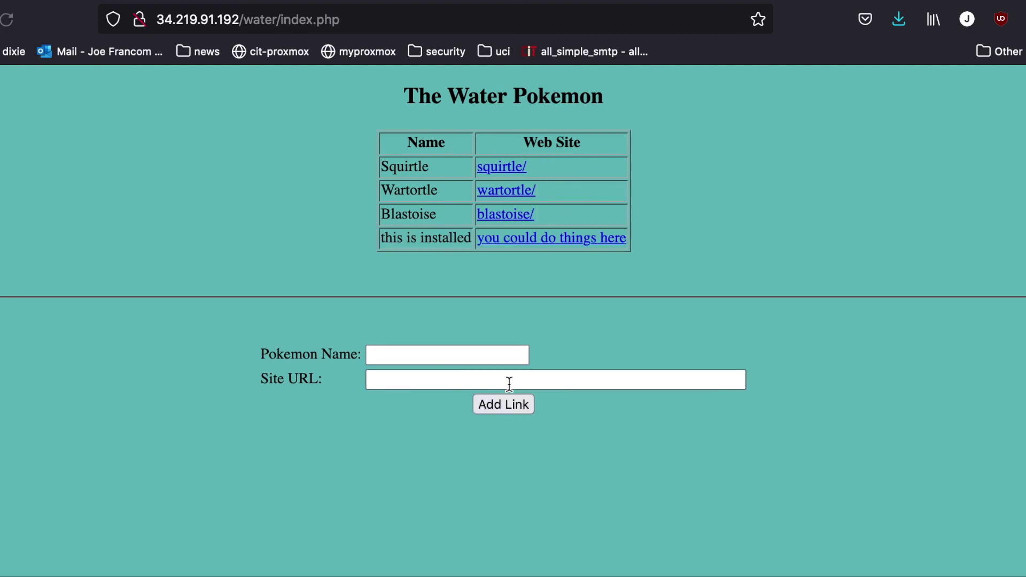